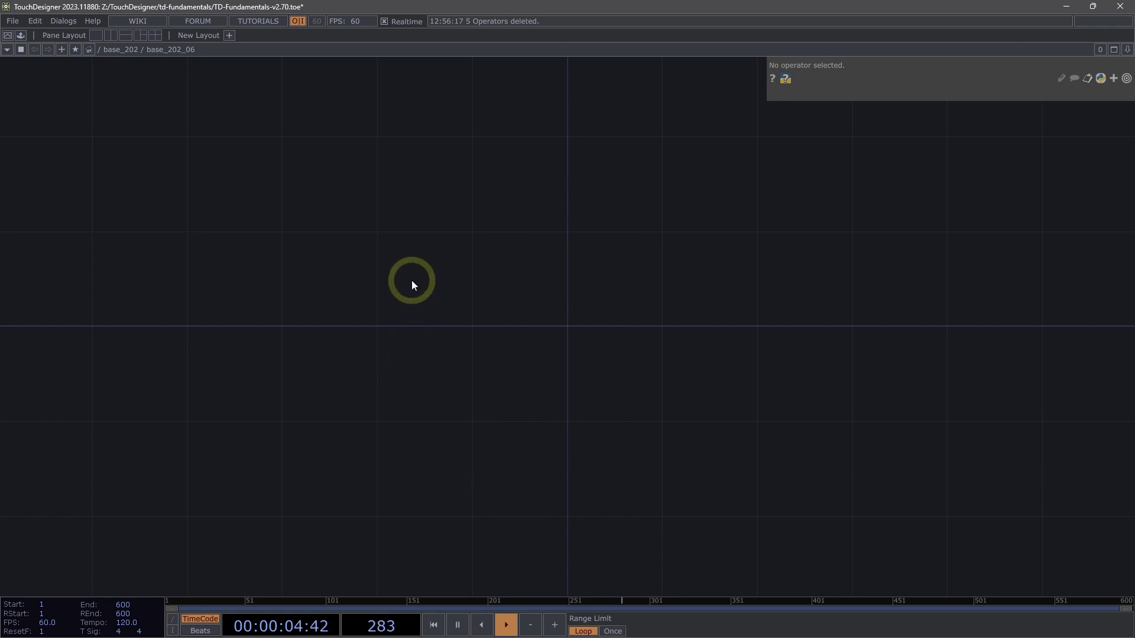
# Pan the empty network and bring up the OP Create Dialog to add an operator
pyautogui.moveTo(406, 237); pyautogui.dragTo(353, 256)
pyautogui.press('Tab')
# Place moviefilein1 and load the Raw1_1280x720_16bit.tif city night footage into it
pyautogui.click(255, 415)
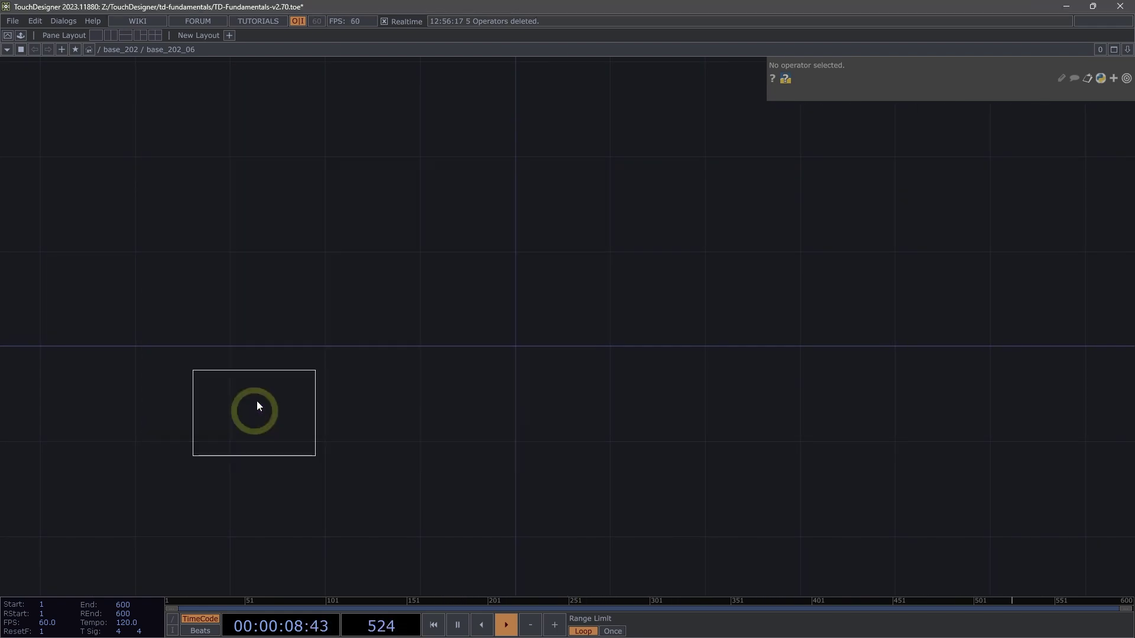
pyautogui.click(366, 299)
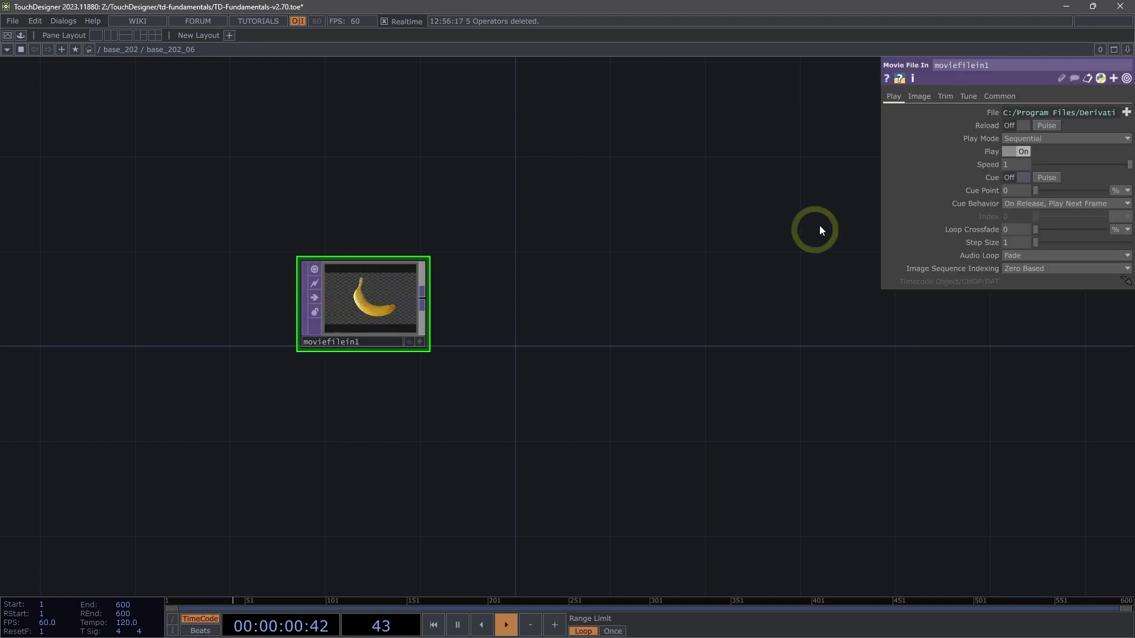
pyautogui.click(1126, 113)
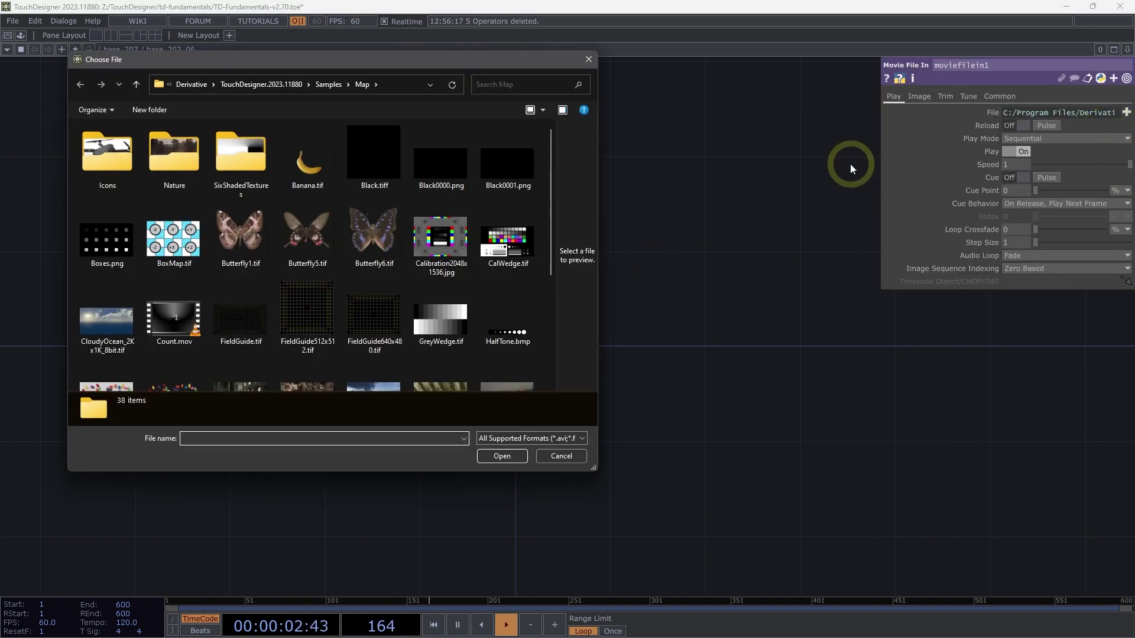
pyautogui.scroll(-3, 287, 254)
pyautogui.click(316, 267)
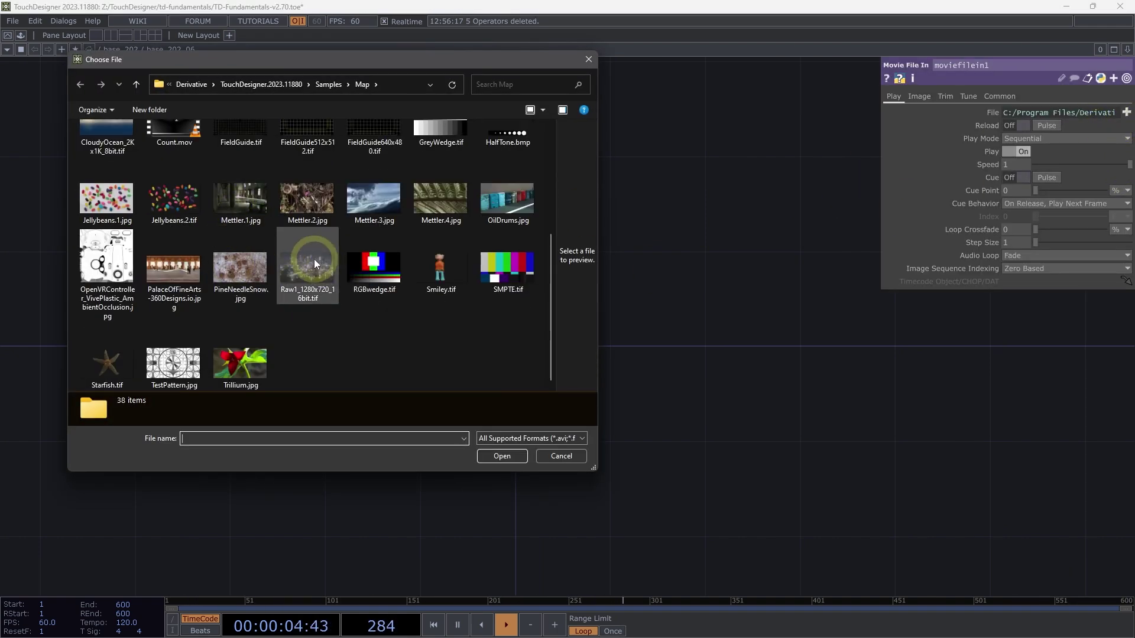
pyautogui.click(503, 456)
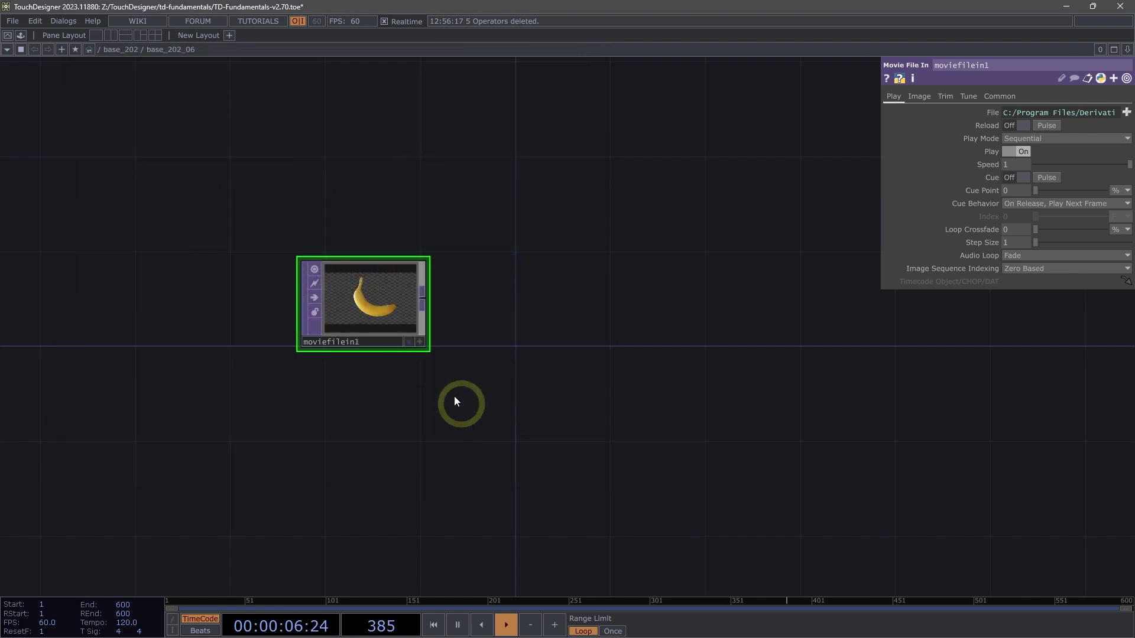
pyautogui.scroll(5, 362, 305)
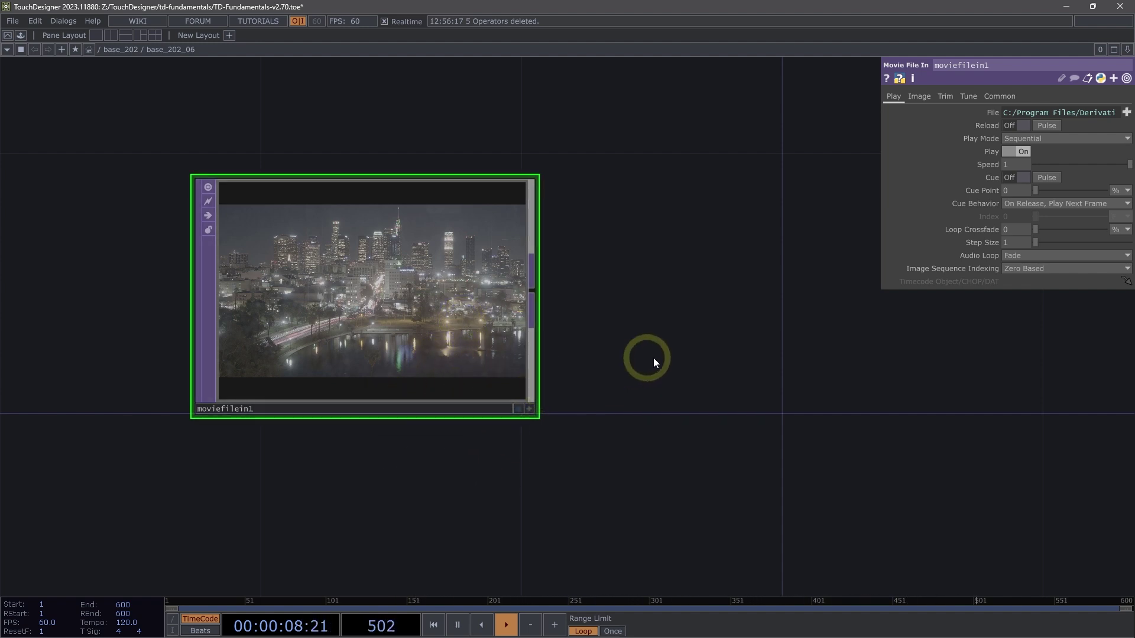
# Add an OpenColorIO operator, ocio1, to the right of moviefilein1 and wired to its output
pyautogui.moveTo(719, 333); pyautogui.dragTo(661, 347)
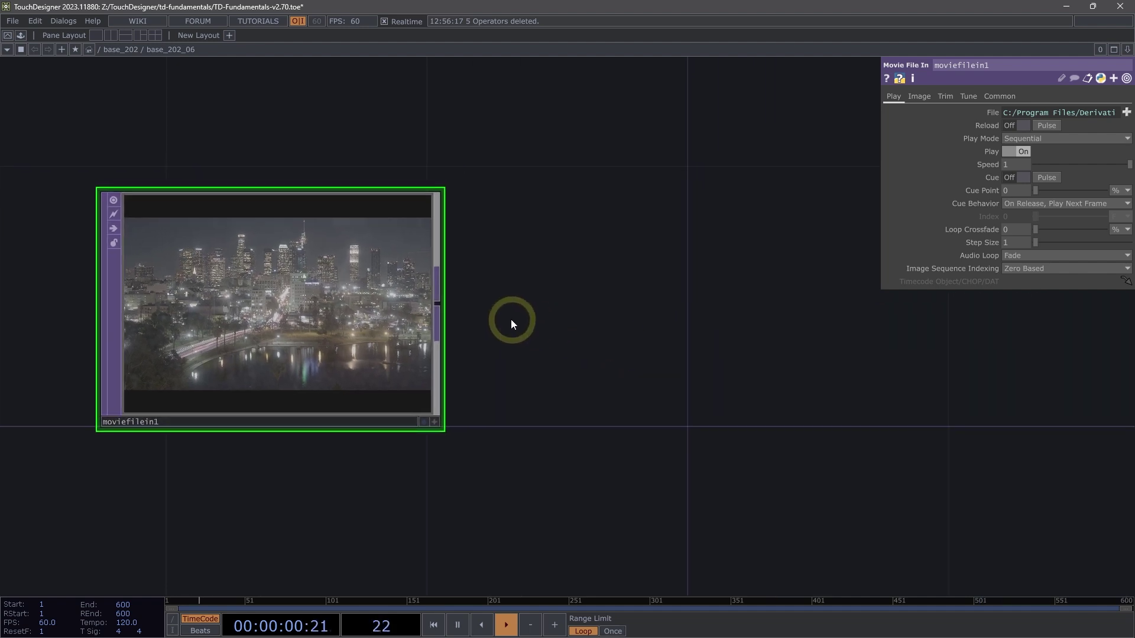
pyautogui.rightClick(438, 302)
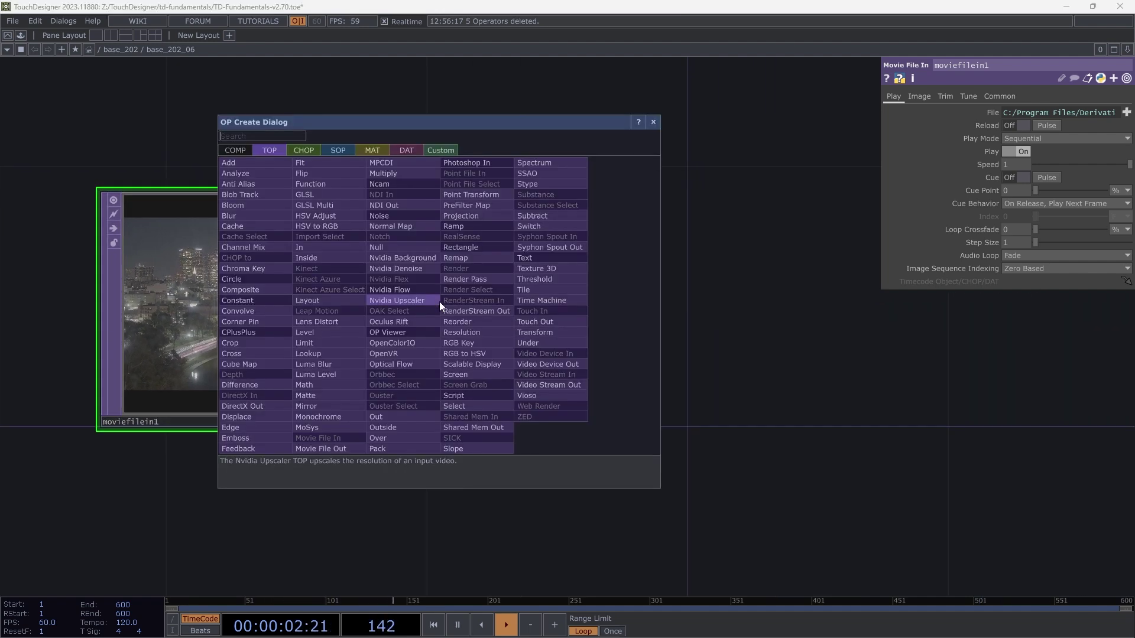
pyautogui.click(406, 342)
pyautogui.click(851, 313)
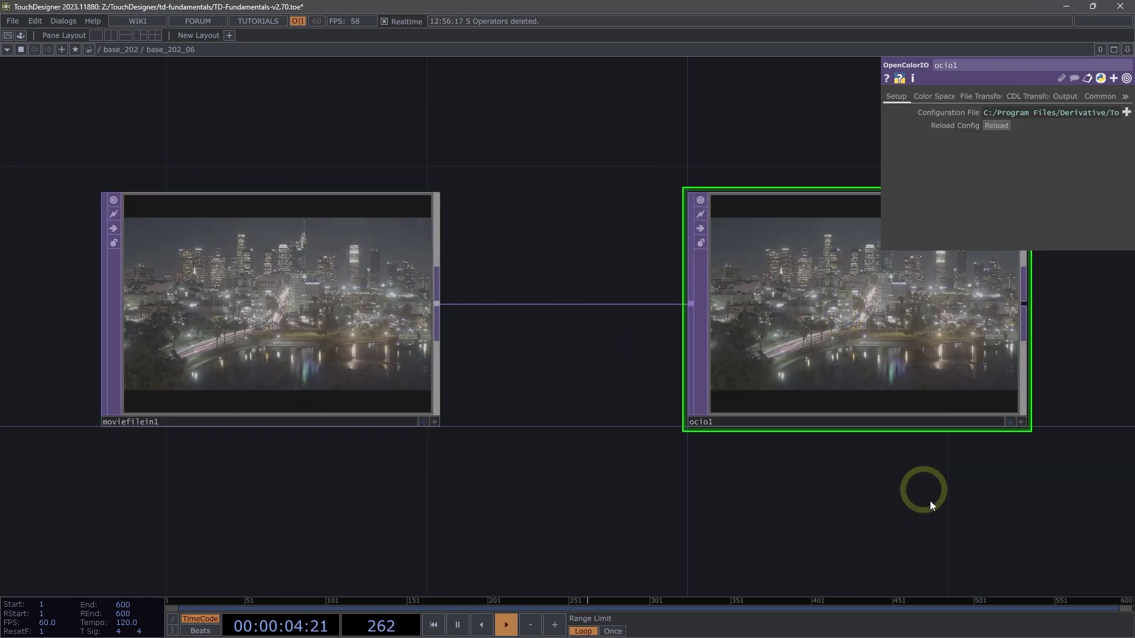
pyautogui.moveTo(932, 519); pyautogui.dragTo(555, 494)
pyautogui.scroll(3, 587, 459)
pyautogui.moveTo(587, 458); pyautogui.dragTo(588, 508)
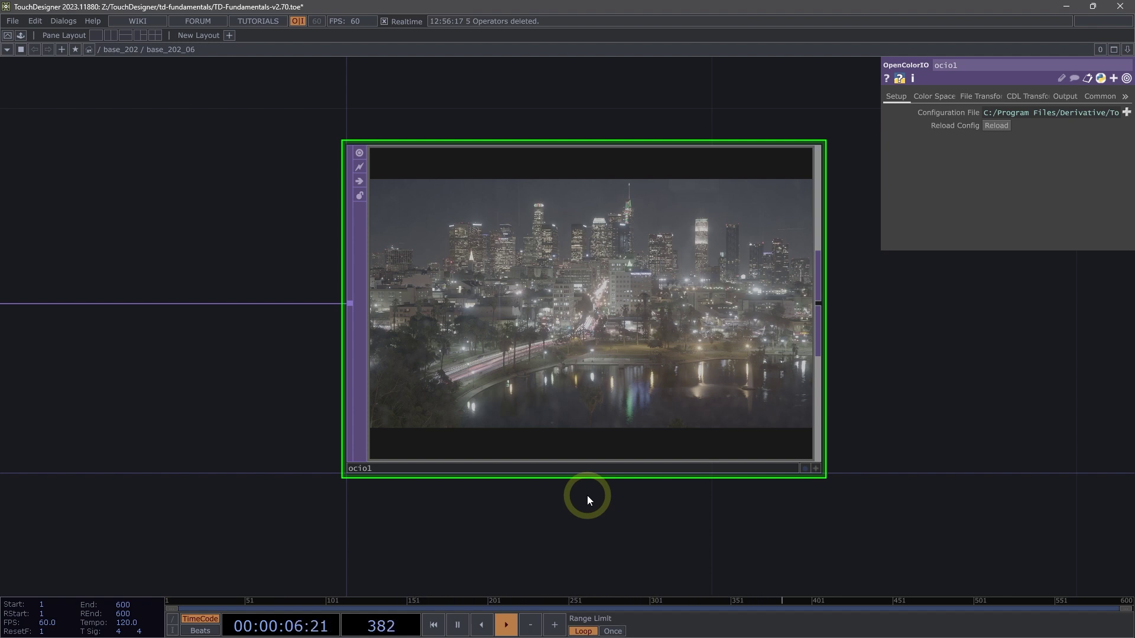
pyautogui.moveTo(582, 633)
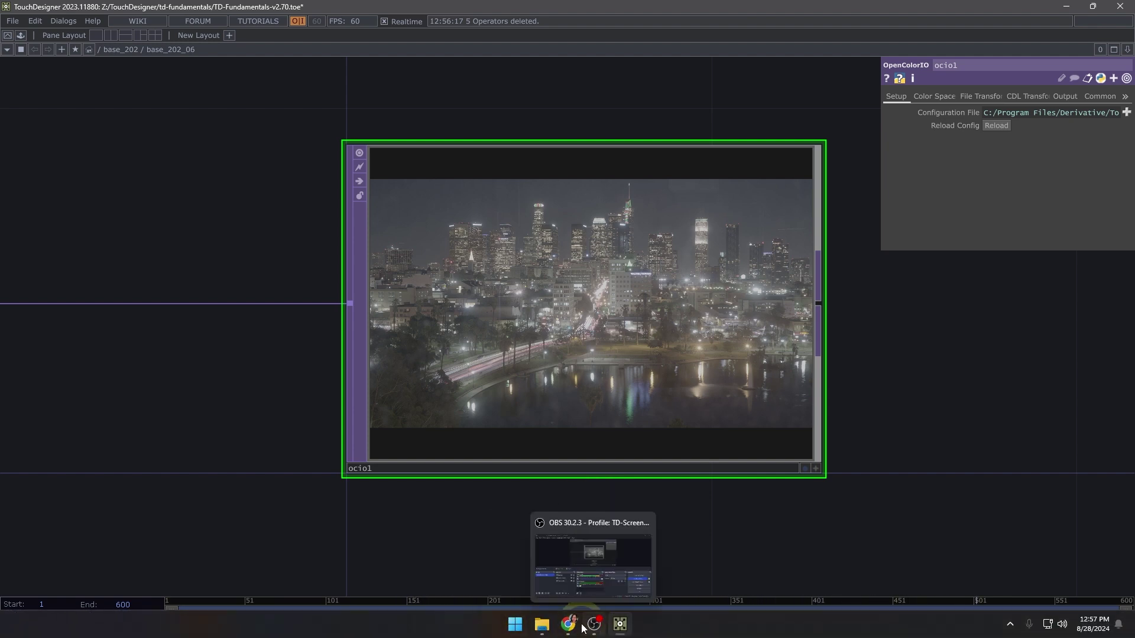
pyautogui.click(598, 548)
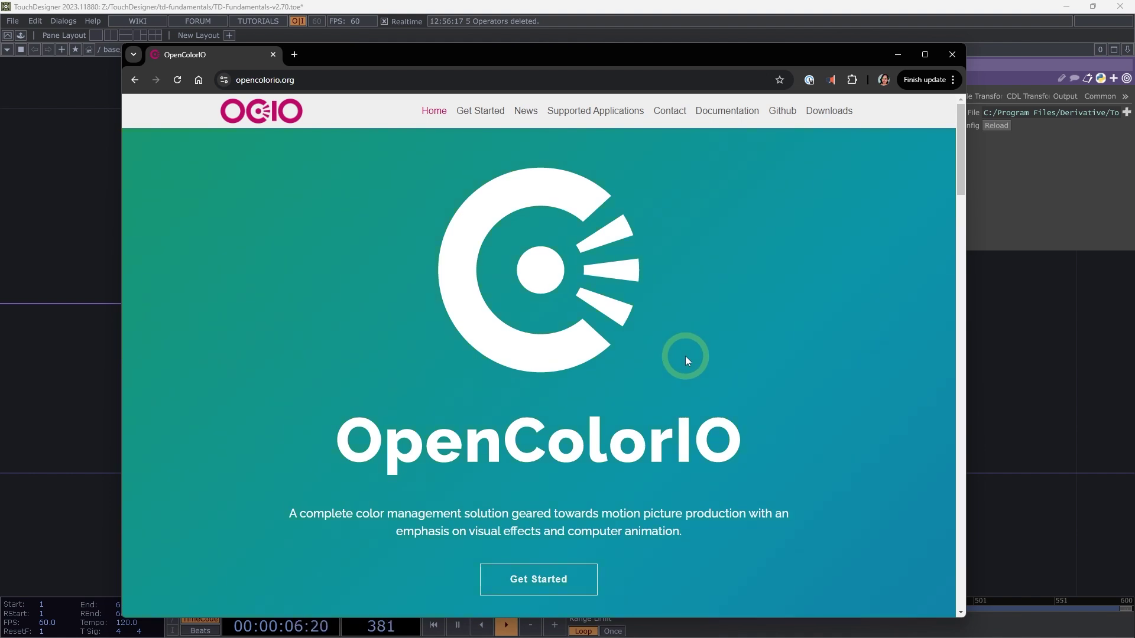
pyautogui.click(1076, 353)
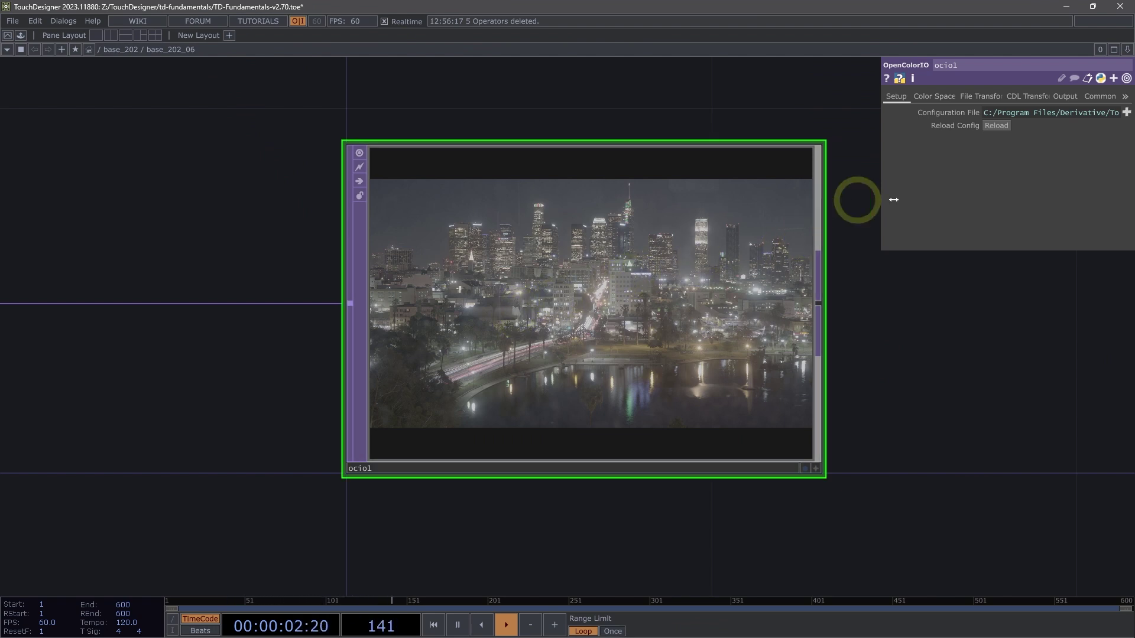
# Widen the parameter panel to show ocio1's full page names and configuration file path
pyautogui.moveTo(880, 125); pyautogui.dragTo(767, 129)
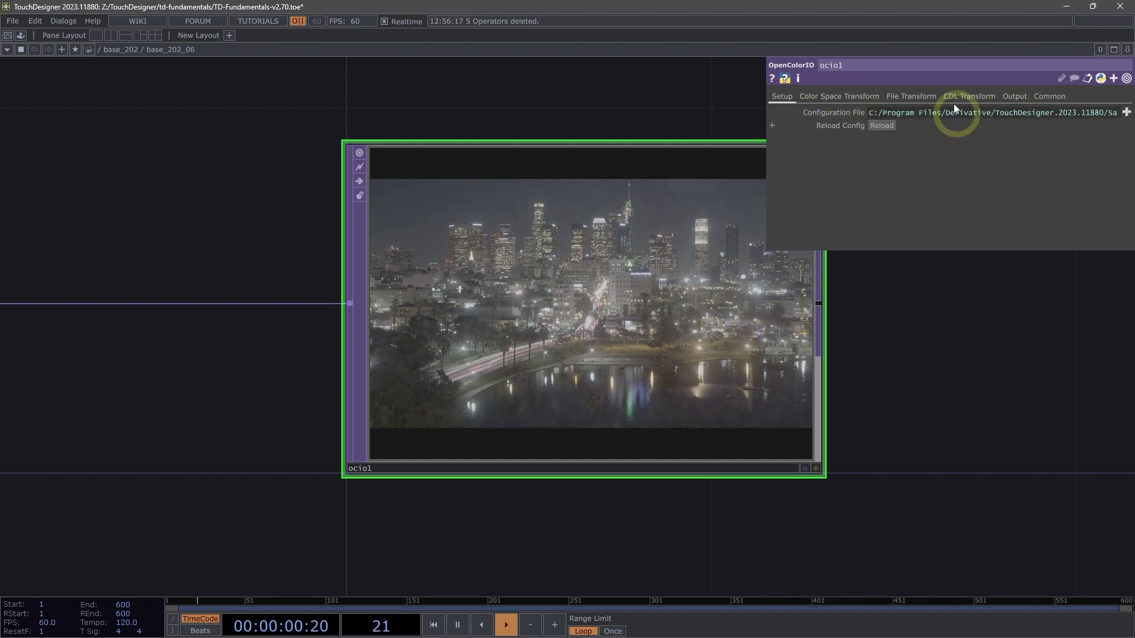
pyautogui.moveTo(767, 170); pyautogui.dragTo(816, 170)
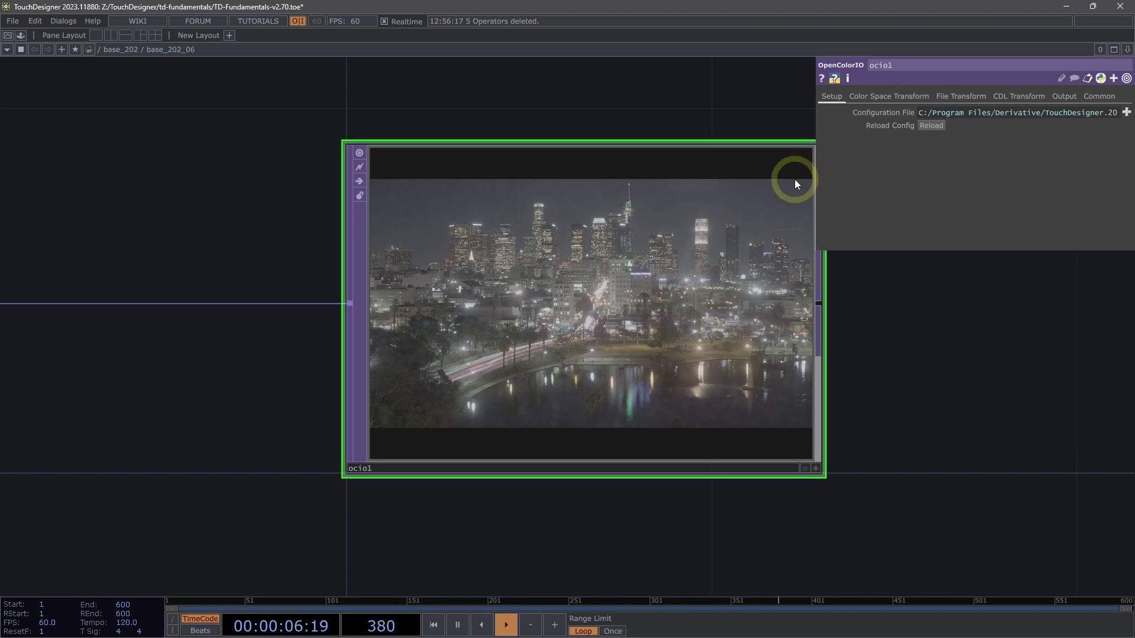
pyautogui.scroll(-3, 476, 236)
pyautogui.moveTo(828, 274); pyautogui.dragTo(709, 331)
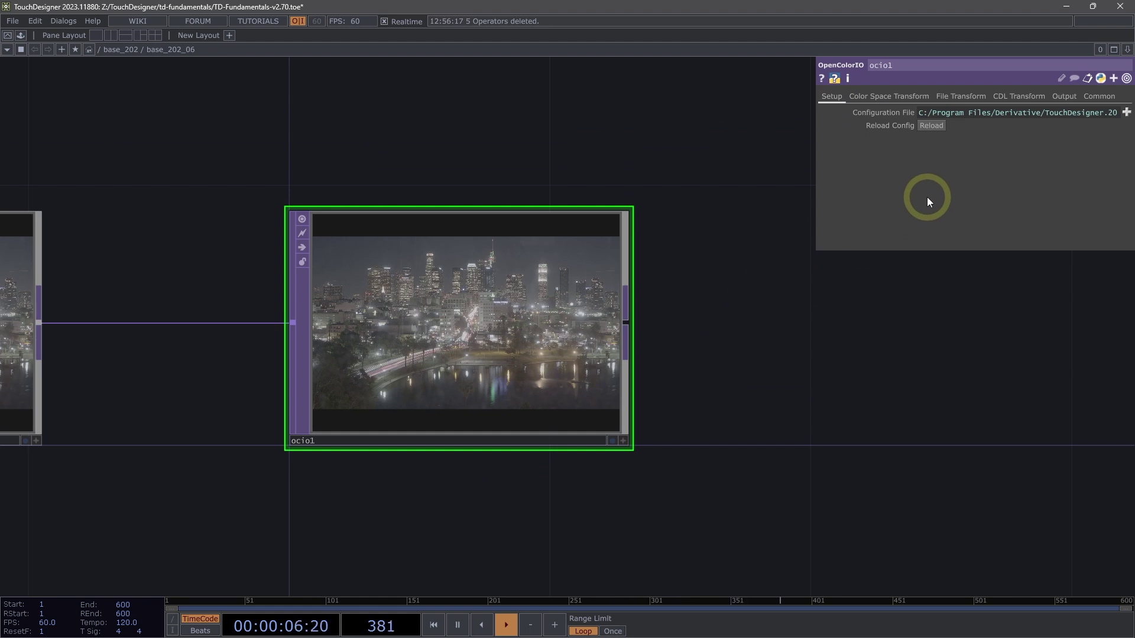
# Load studio-config-v2.0.0_aces-v1.3_ocio-v2.1.ocio from the aces_1.3.0 folder as ocio1's configuration file
pyautogui.click(1126, 112)
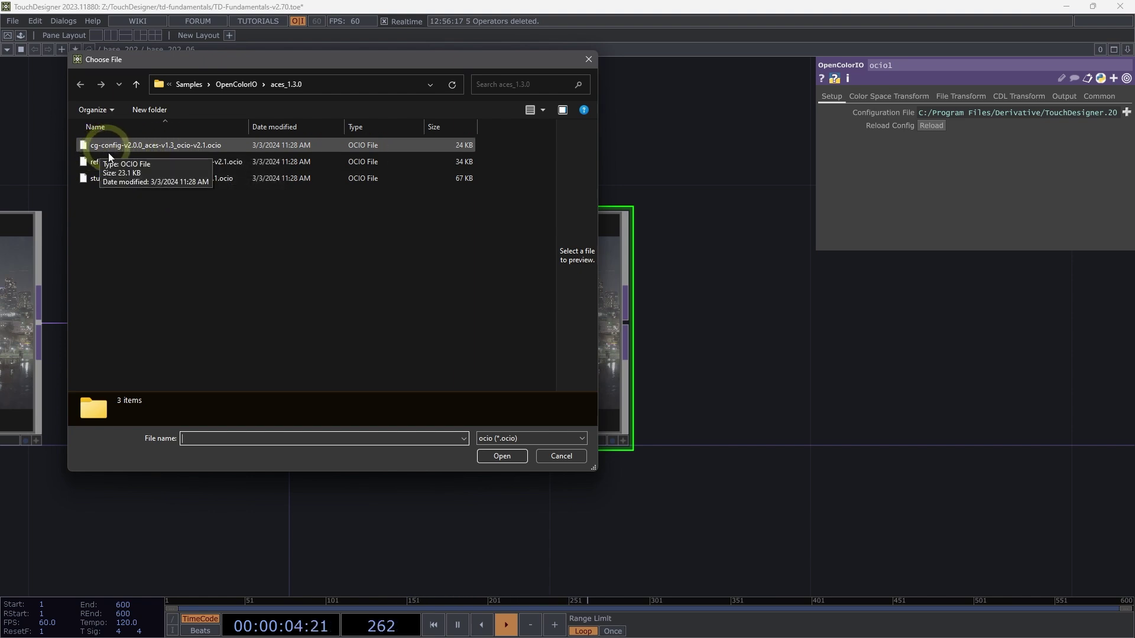
pyautogui.click(141, 182)
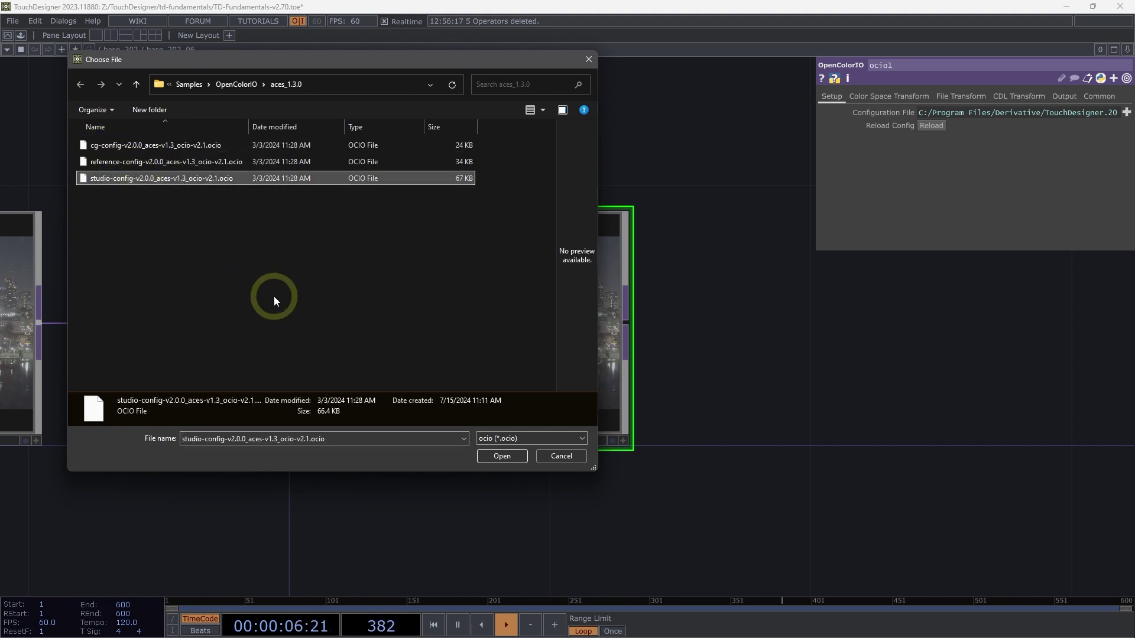
pyautogui.click(494, 458)
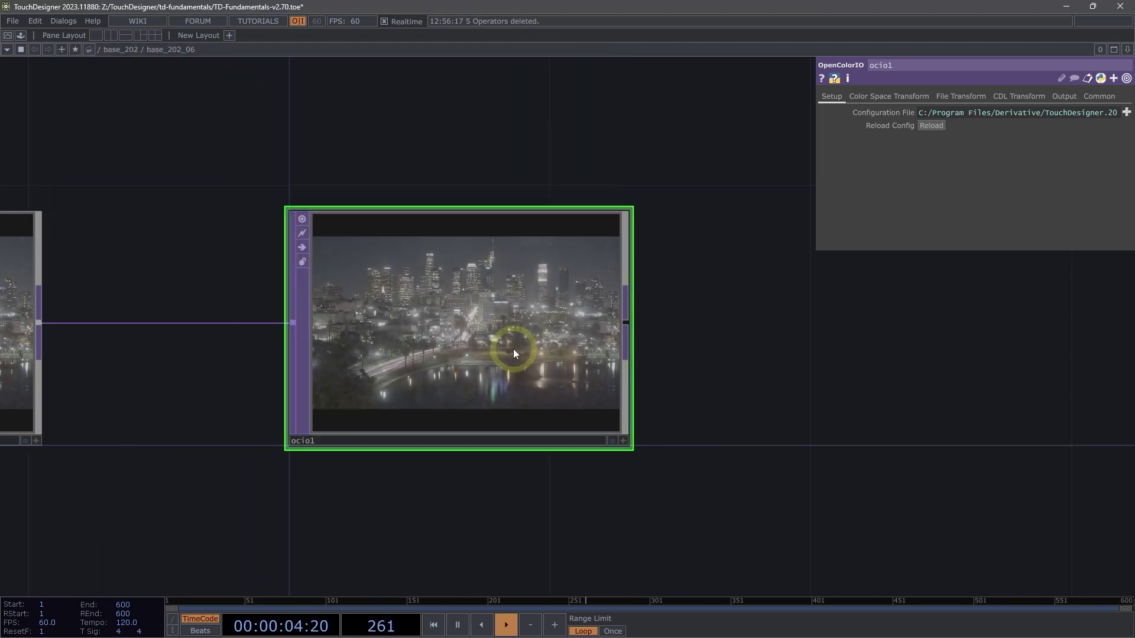
# Turn on Use Transform in ocio1's Color Space Transform, keeping Input at Configuration Default
pyautogui.click(860, 96)
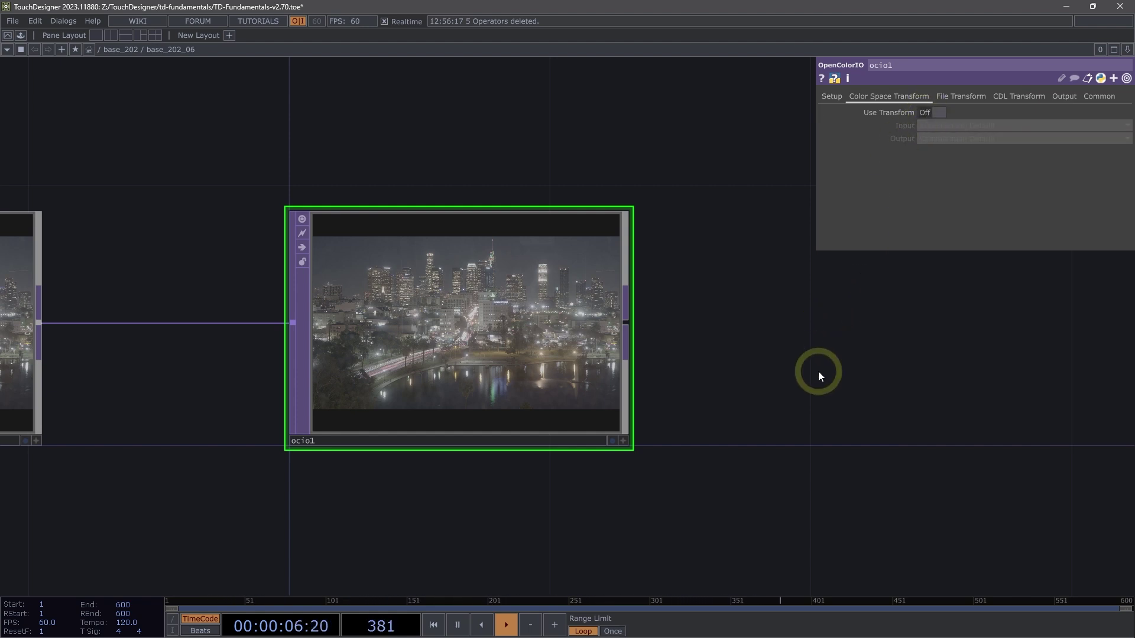
pyautogui.click(932, 114)
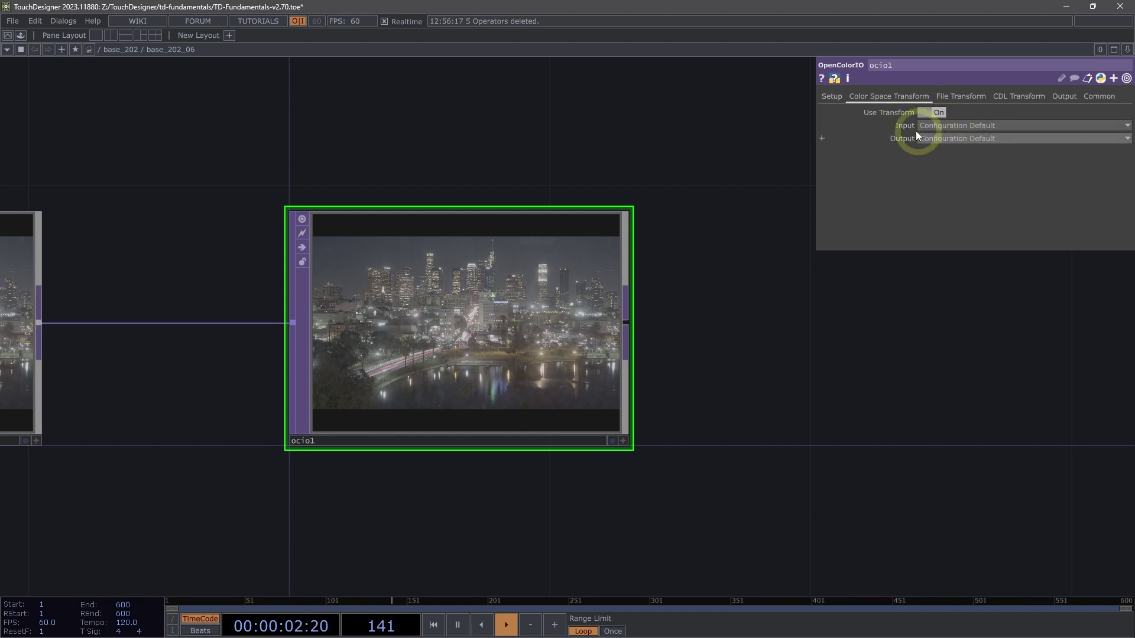
pyautogui.click(953, 125)
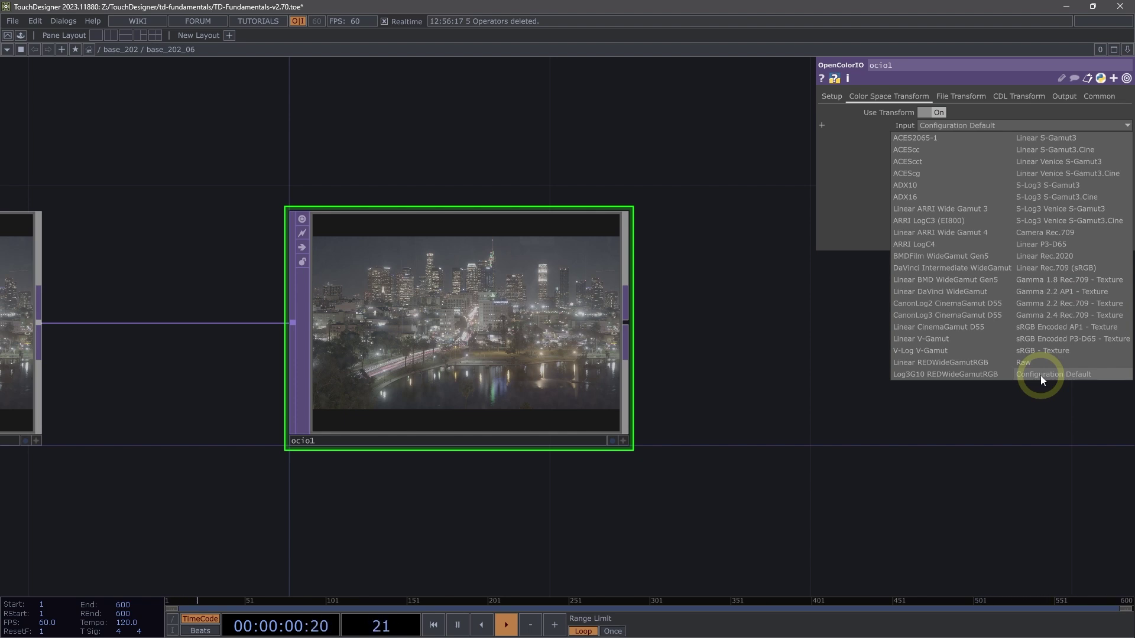
pyautogui.click(985, 481)
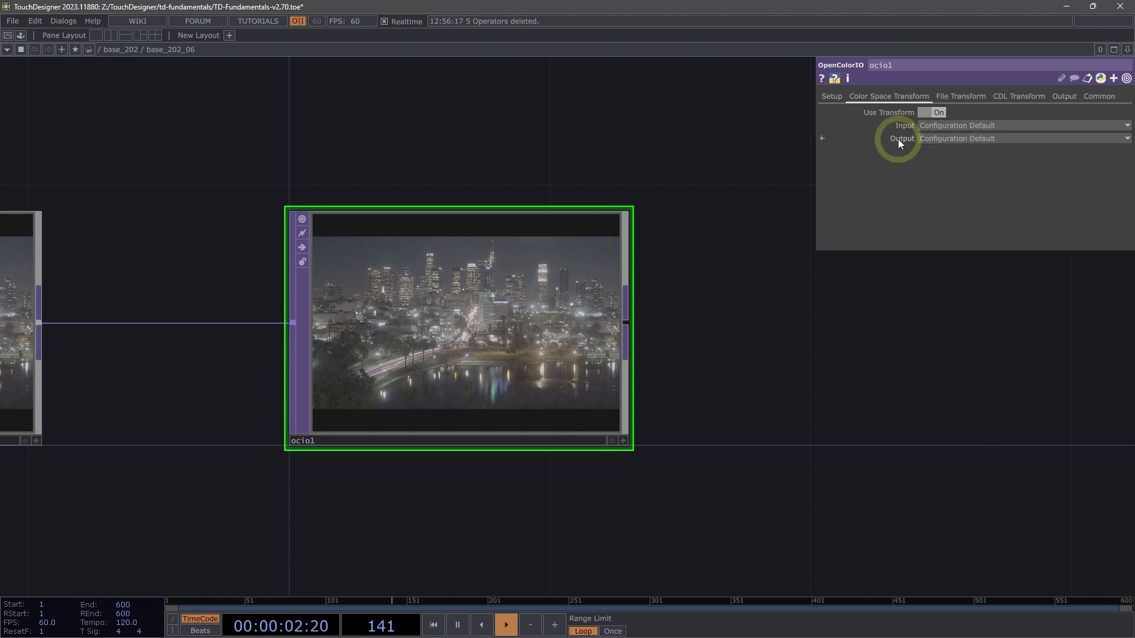
pyautogui.click(921, 139)
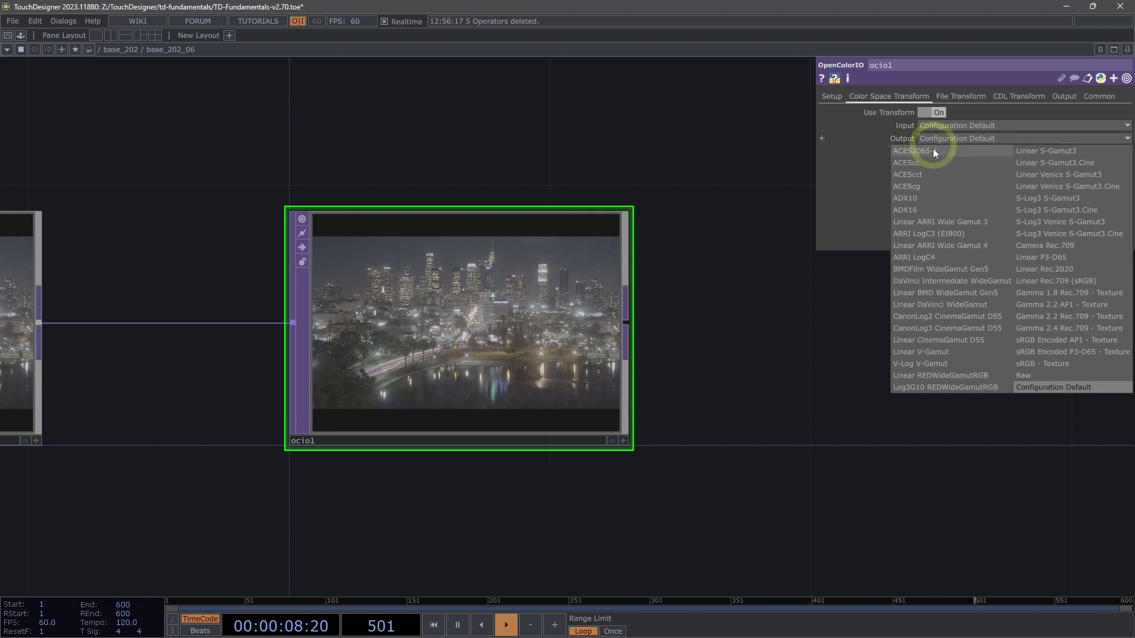
# Try Output spaces ACEScc, ARRI LogC3 (EI800), DaVinci Intermediate WideGamut, CanonLog3 CinemaGamut D55, Camera Rec.709
pyautogui.click(930, 163)
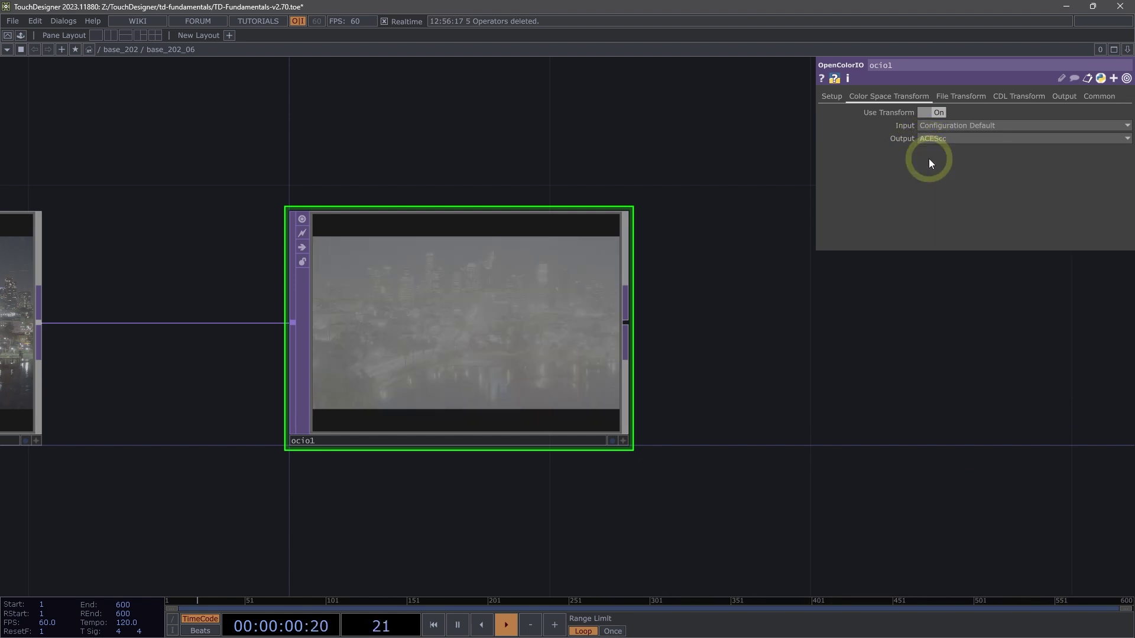
pyautogui.click(946, 140)
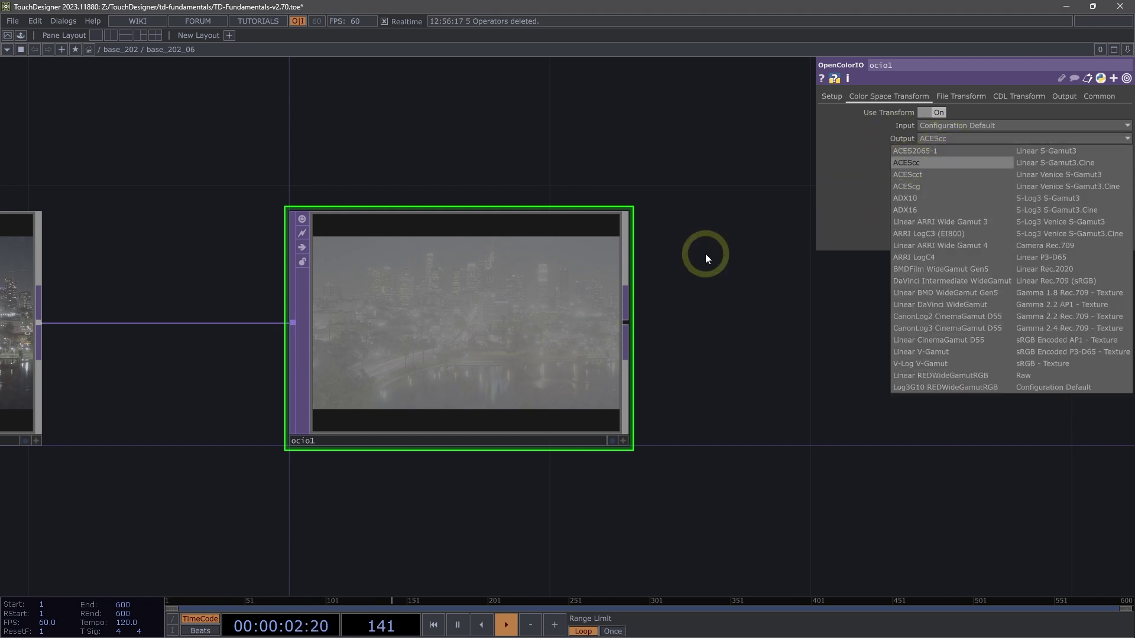
pyautogui.scroll(2, 542, 264)
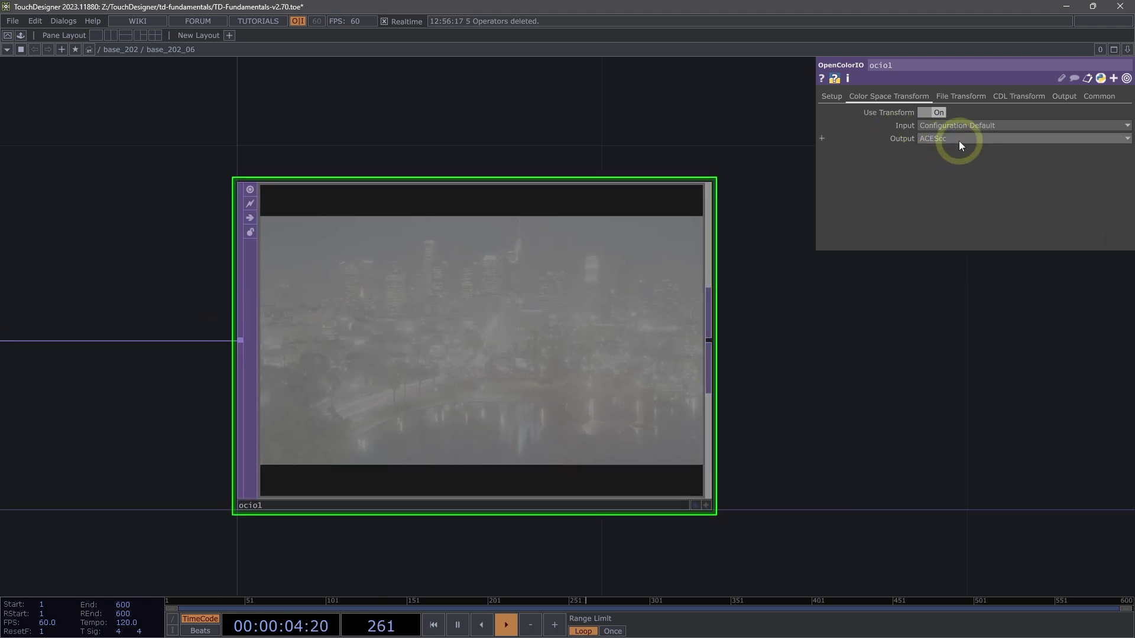
pyautogui.click(959, 139)
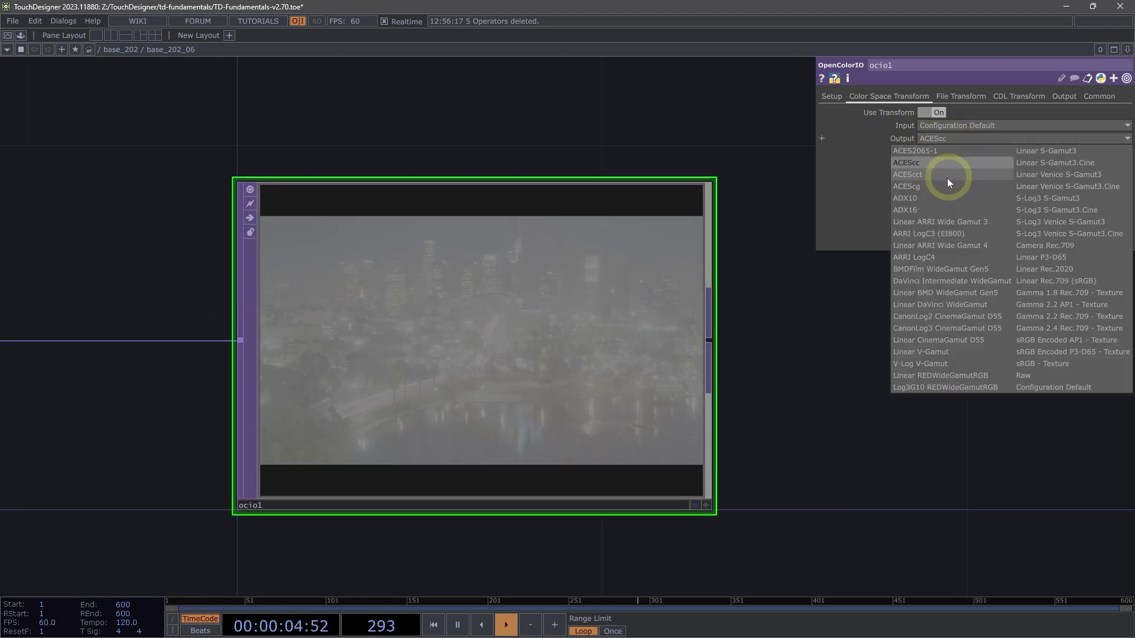
pyautogui.click(928, 234)
pyautogui.click(947, 139)
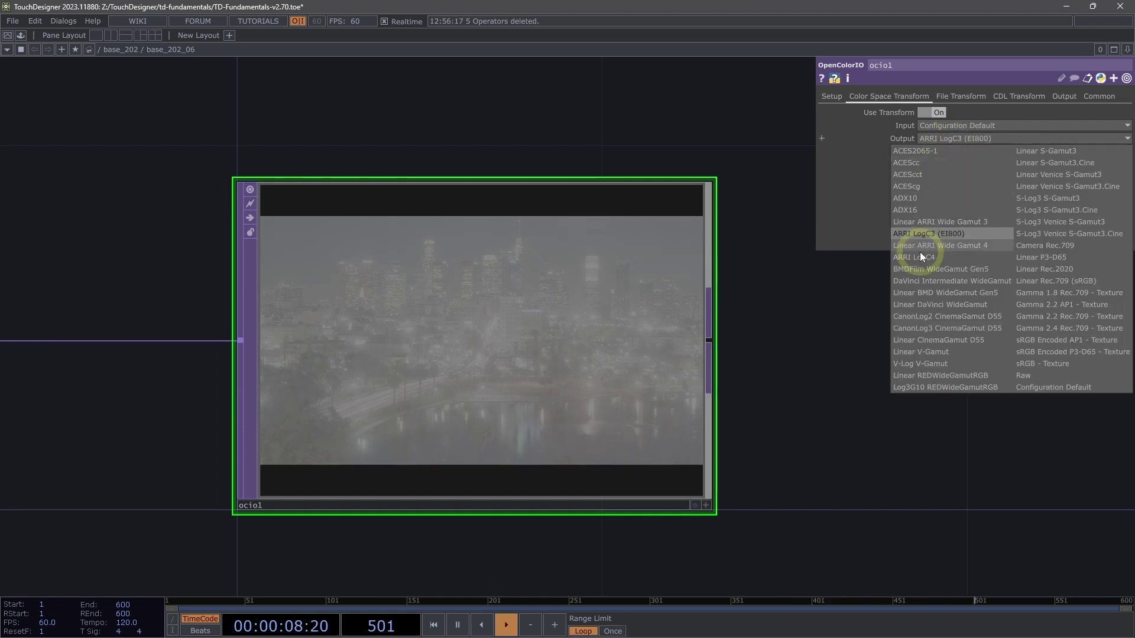
pyautogui.click(922, 281)
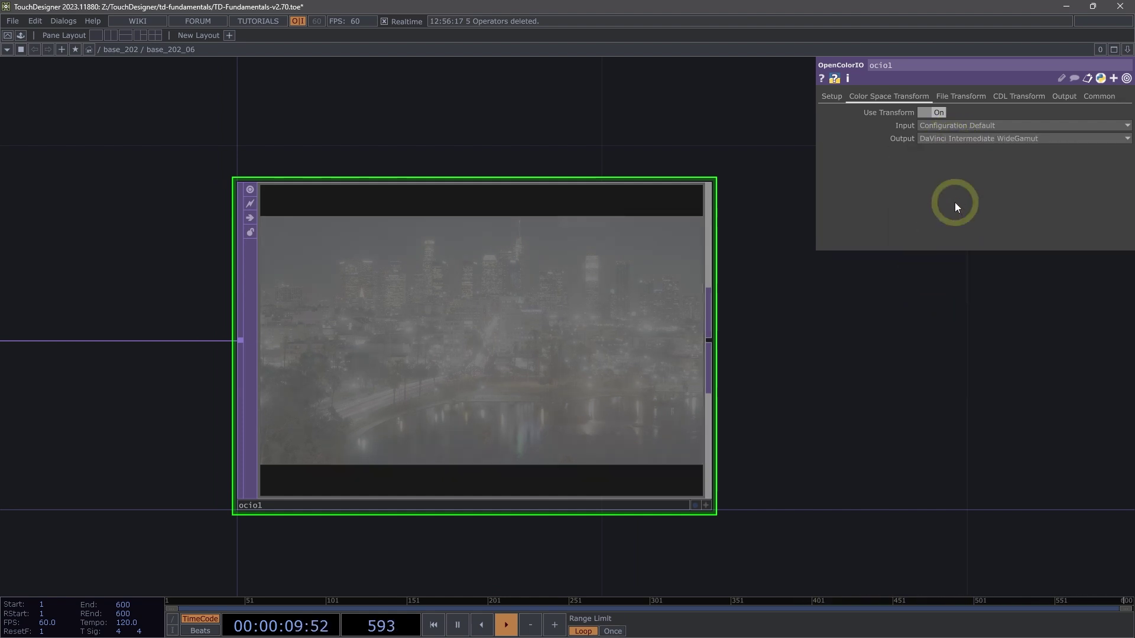
pyautogui.click(949, 137)
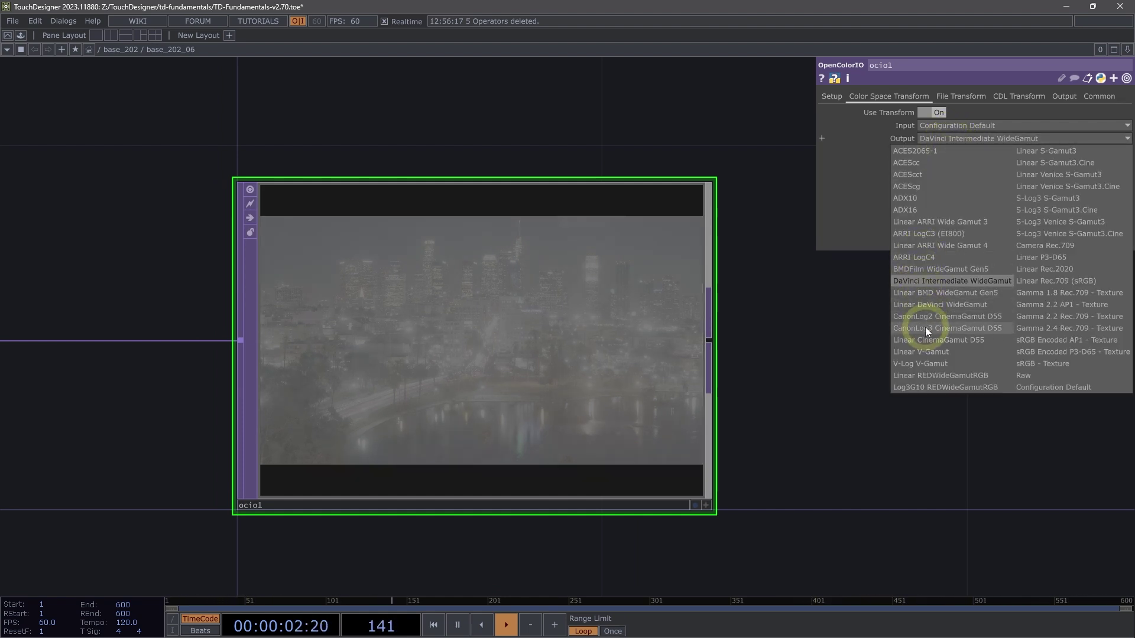
pyautogui.click(924, 327)
pyautogui.click(945, 142)
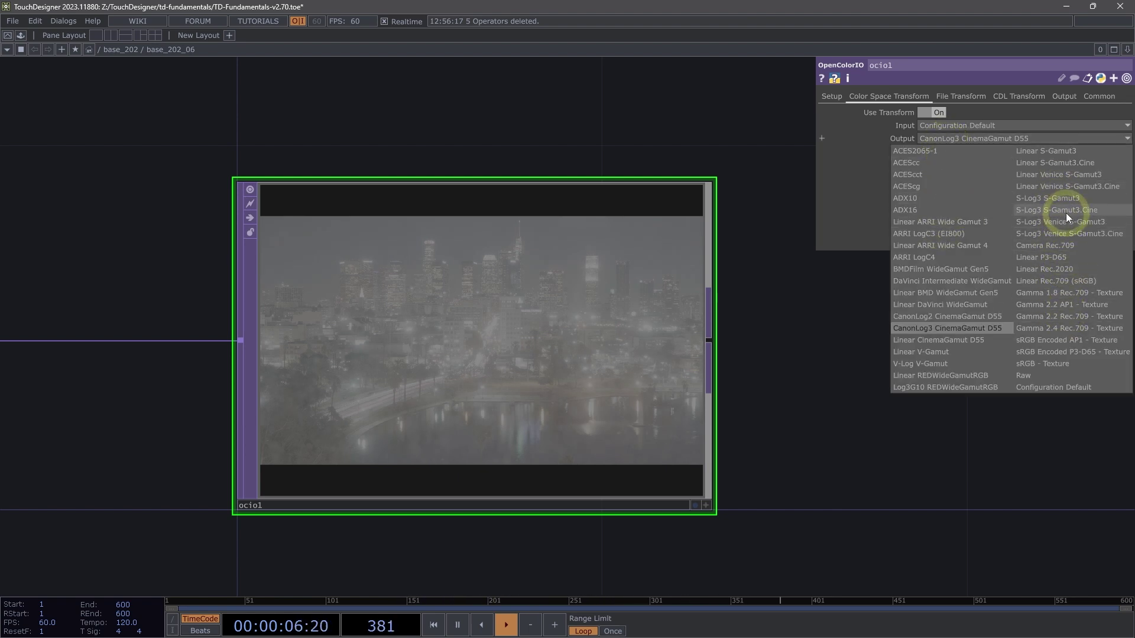
pyautogui.click(1047, 245)
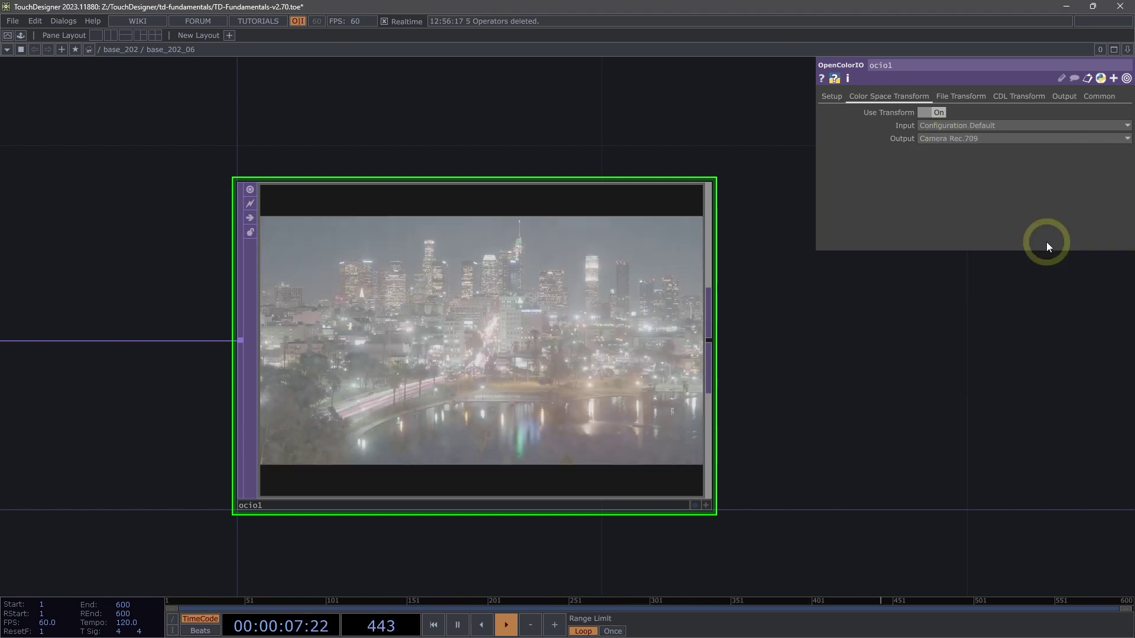
# Try Linear Rec.709 (sRGB), Gamma 2.4 Rec.709 - Texture and Raw, ending on Configuration Default
pyautogui.click(975, 141)
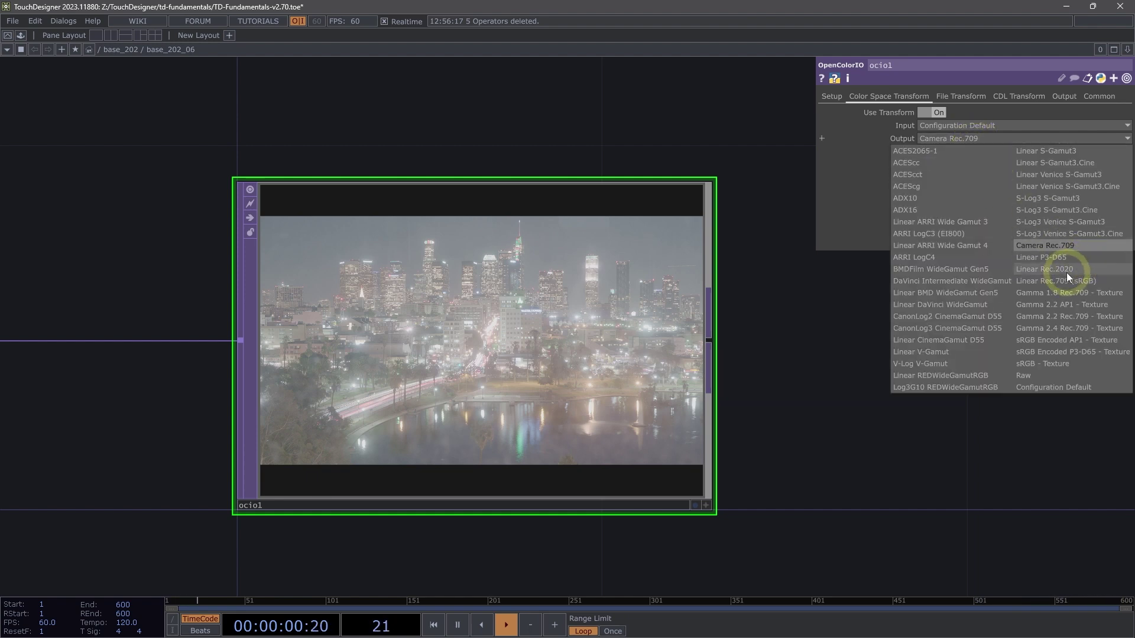
pyautogui.click(1115, 281)
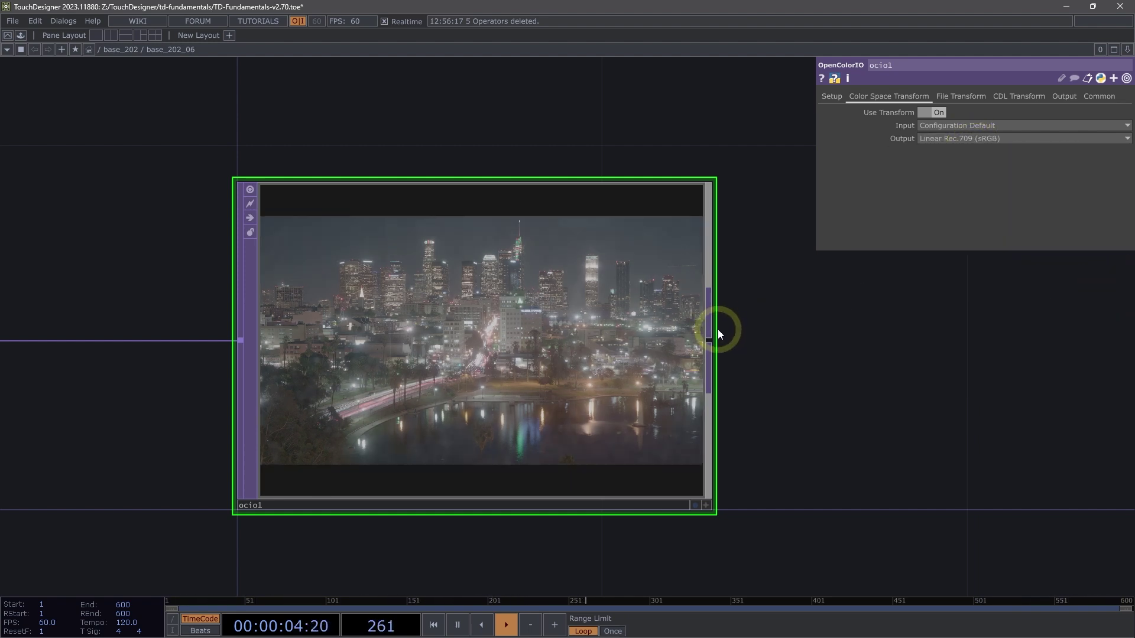
pyautogui.click(969, 137)
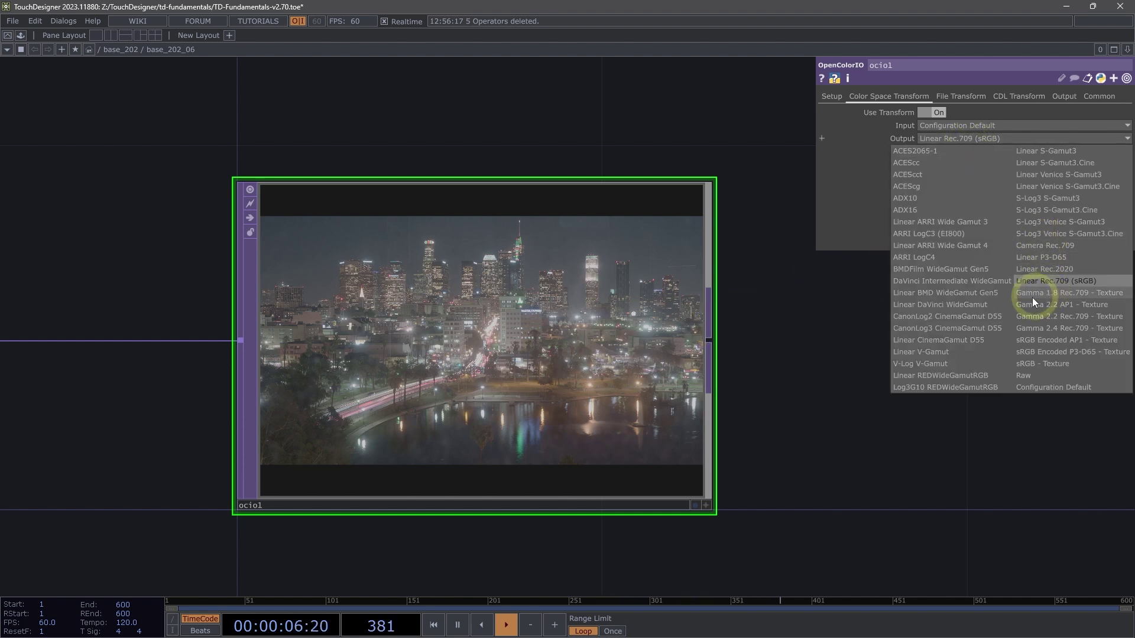
pyautogui.click(1028, 328)
pyautogui.click(987, 137)
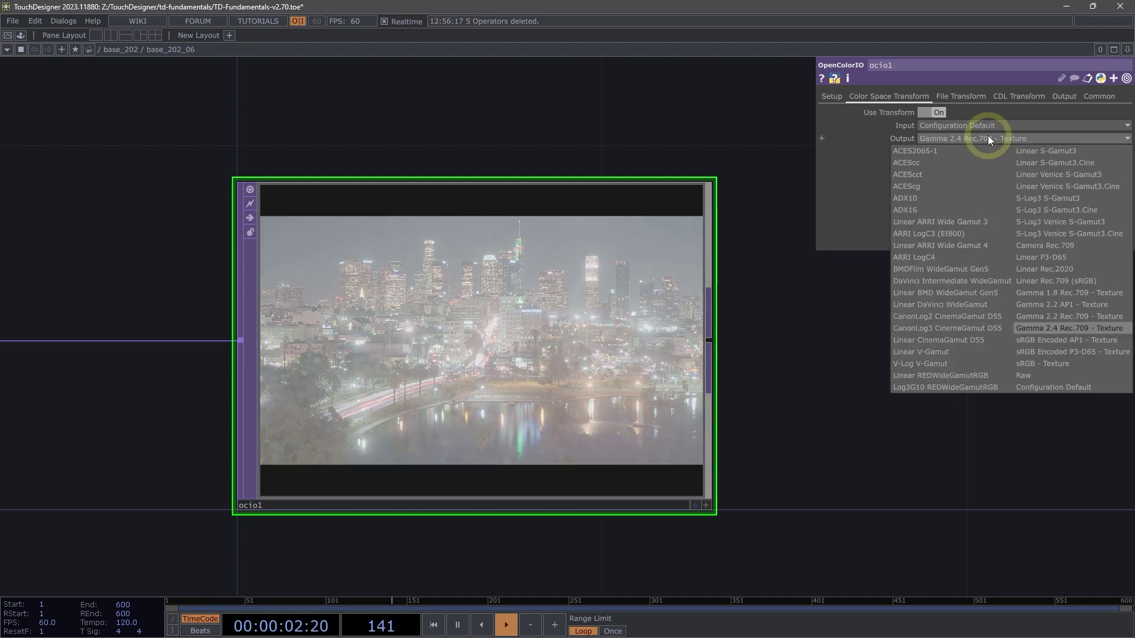
pyautogui.click(1039, 374)
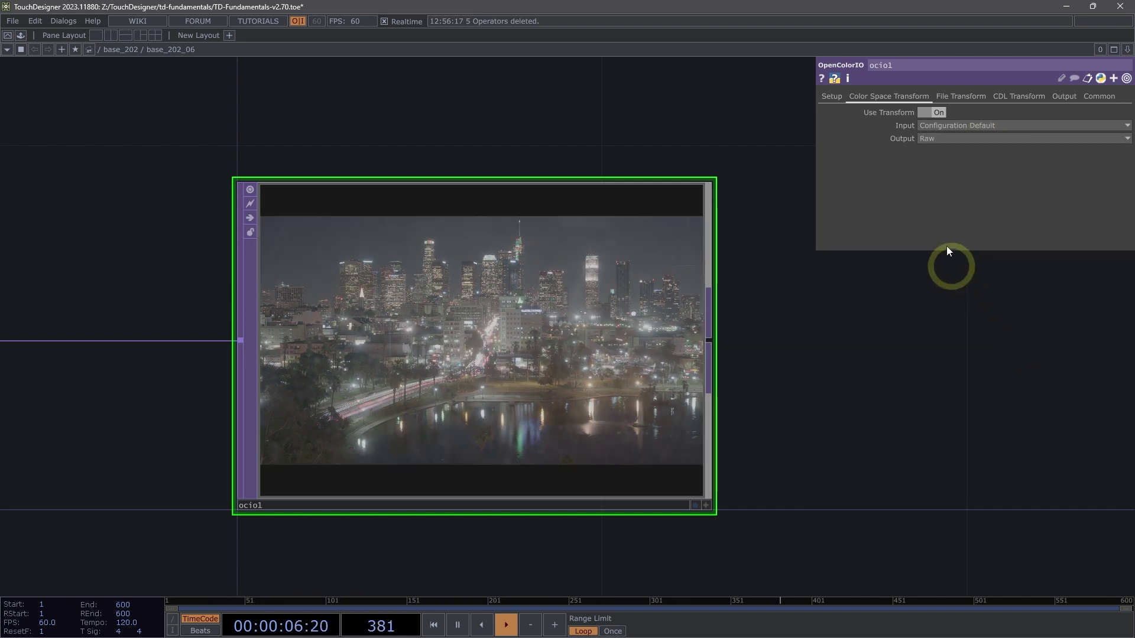
pyautogui.click(923, 143)
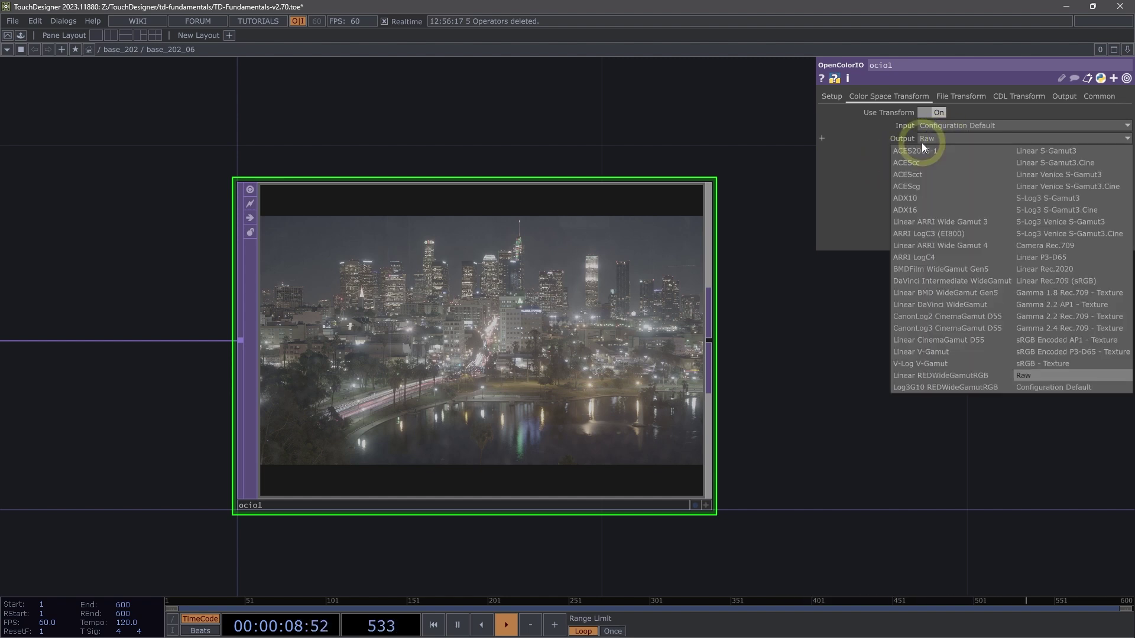
pyautogui.click(1026, 387)
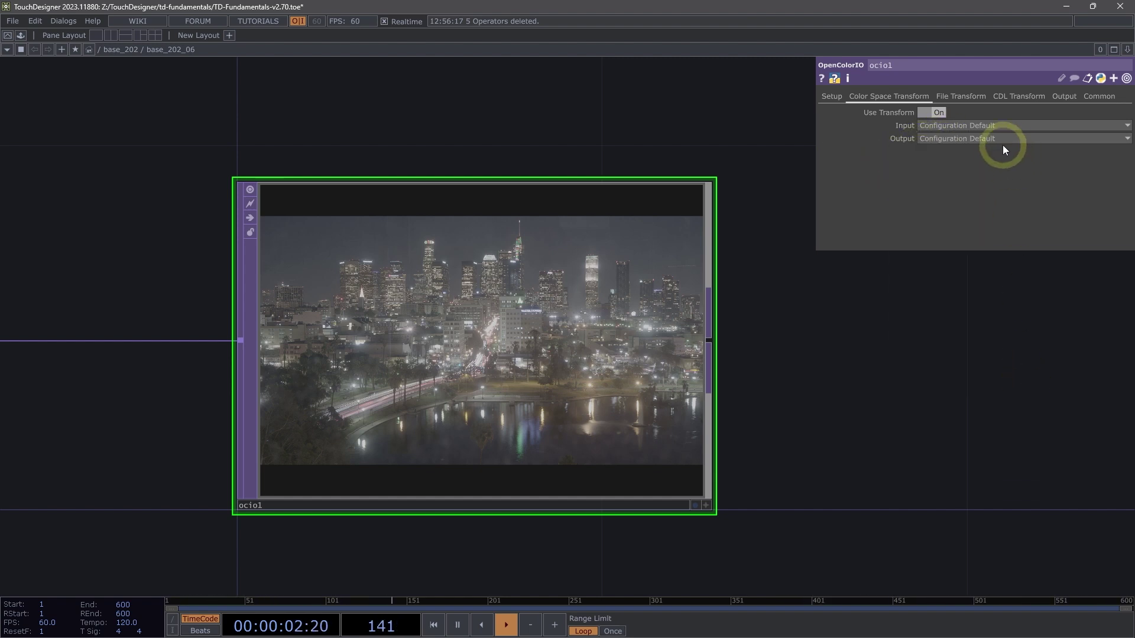
pyautogui.click(1002, 143)
pyautogui.click(1031, 372)
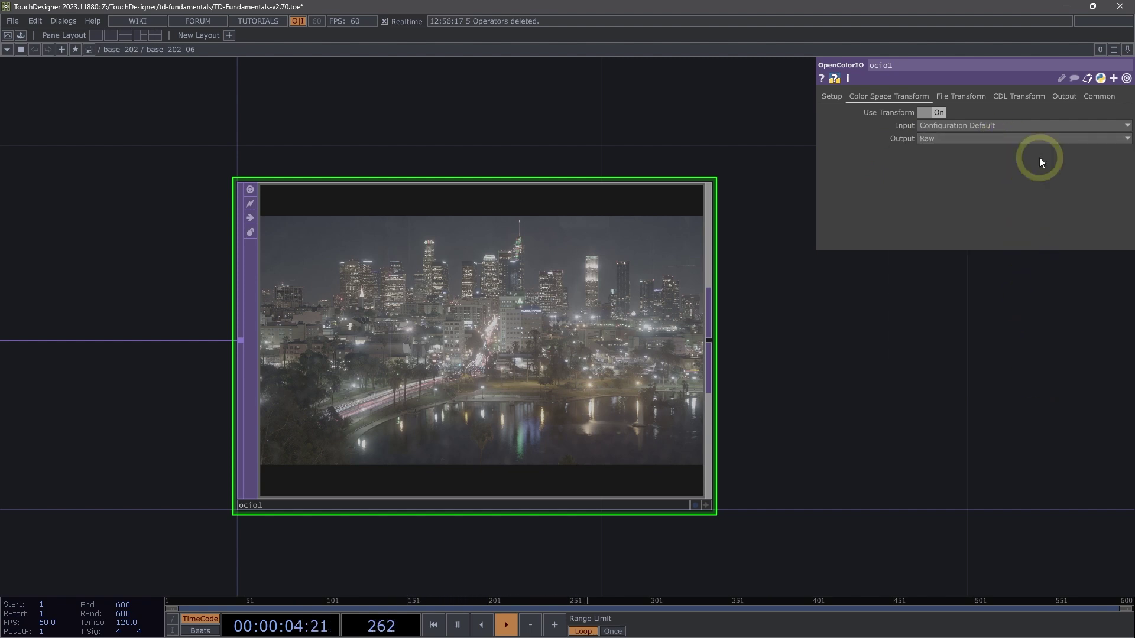
pyautogui.click(997, 138)
pyautogui.click(1047, 384)
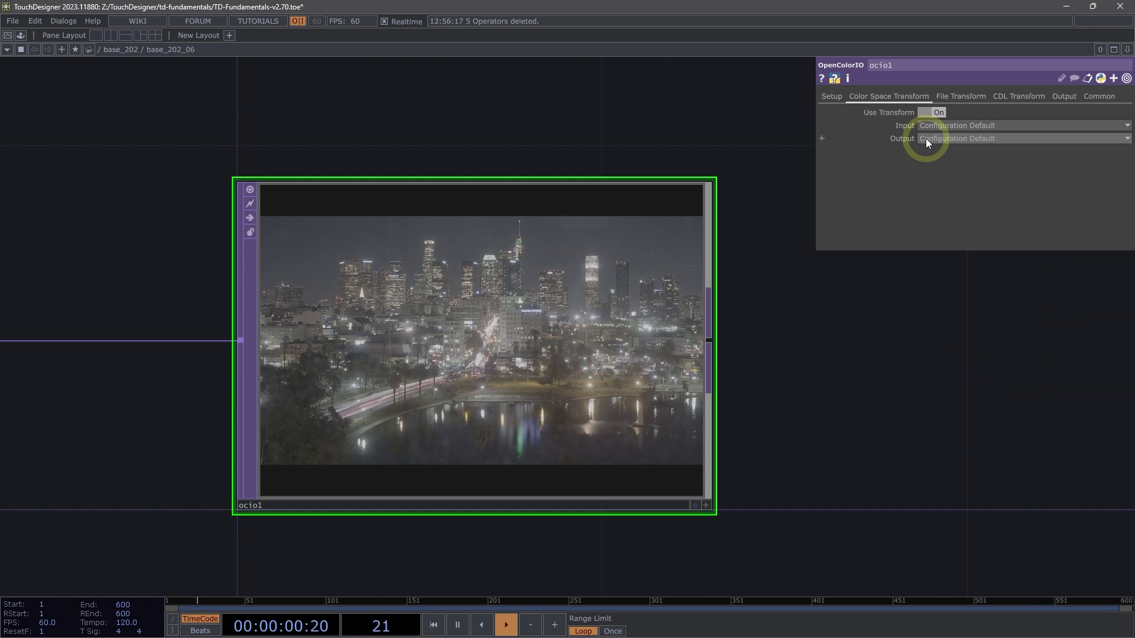
# Turn on ocio1's File Transform and read its missing File Source error
pyautogui.click(950, 99)
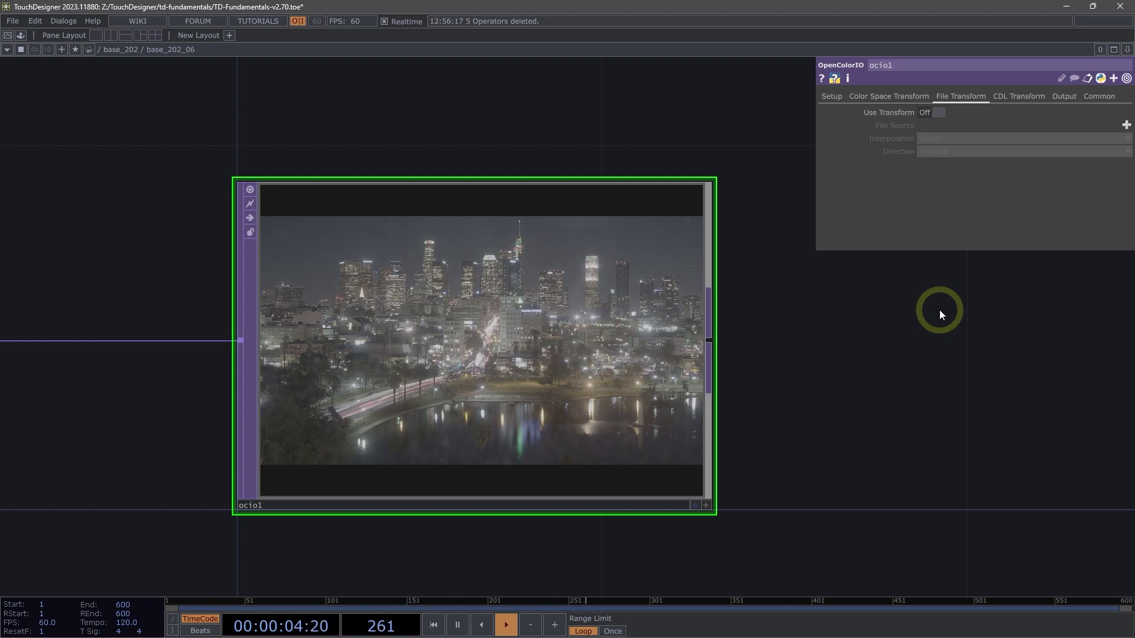
pyautogui.click(933, 112)
pyautogui.middleClick(682, 188)
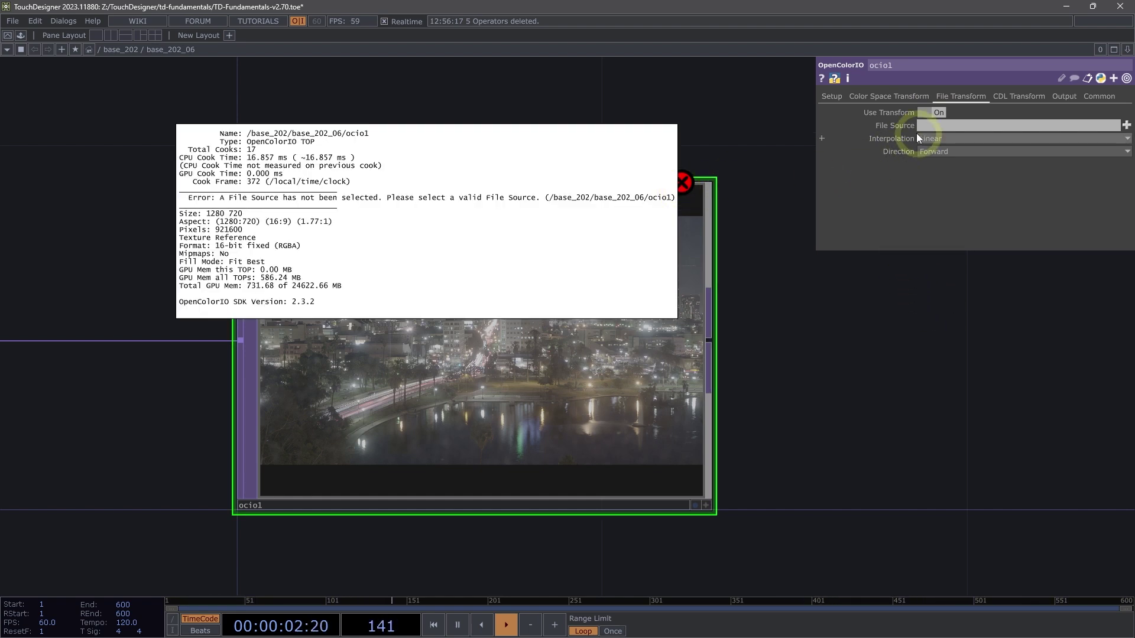
pyautogui.click(897, 125)
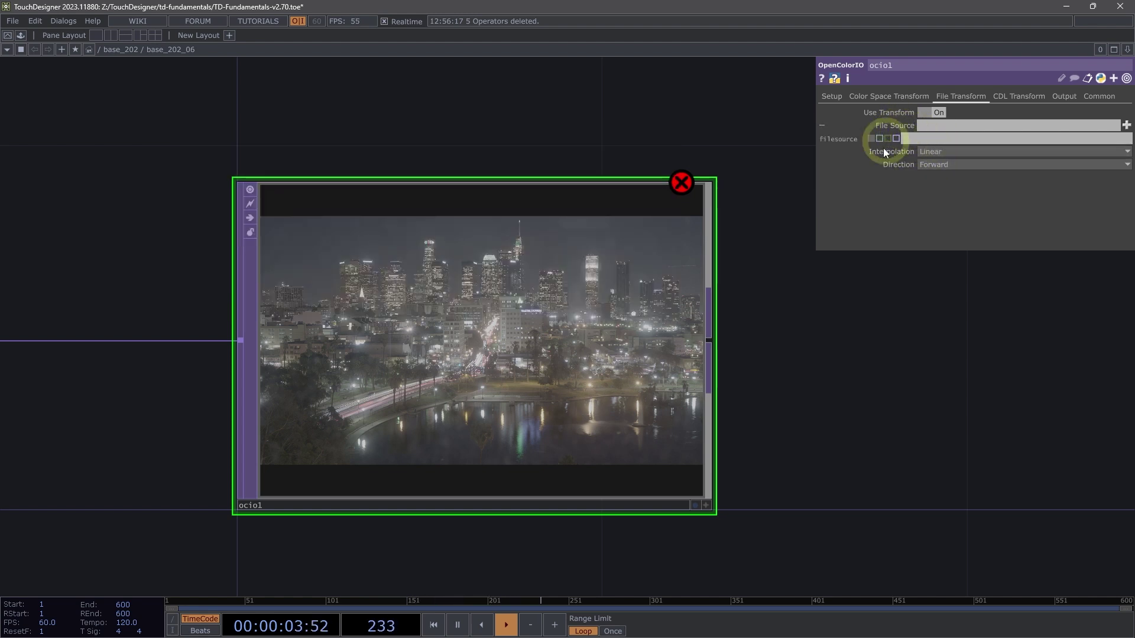
pyautogui.click(920, 137)
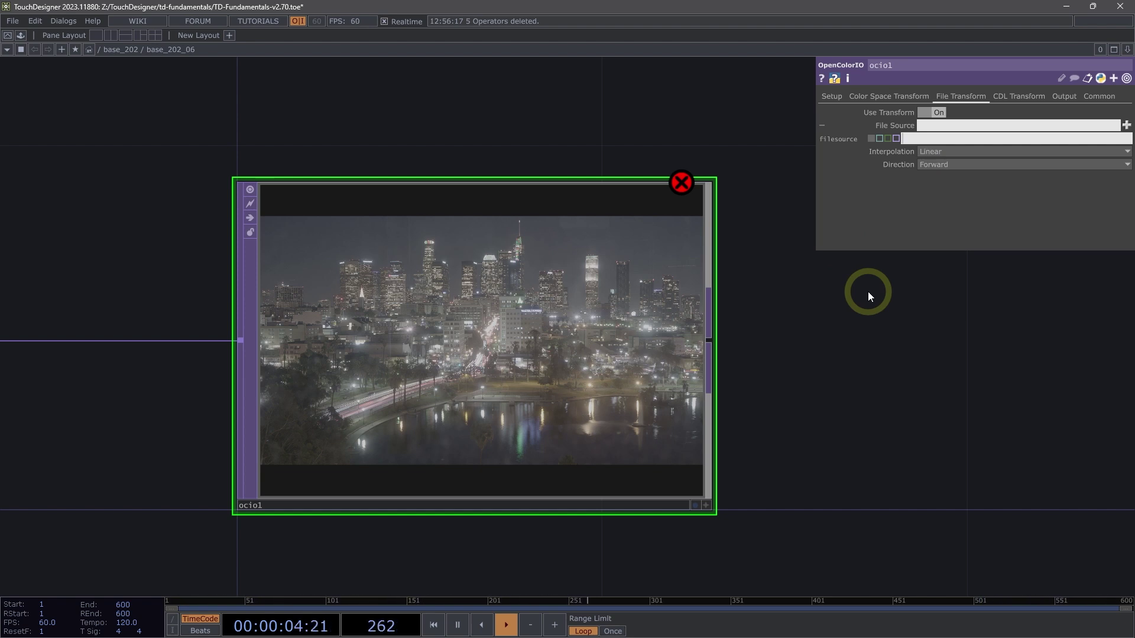
# Set ocio1's File Source to the expression app.samplesFolder in expression mode
pyautogui.write('app')
pyautogui.write('.samplesFolder')
pyautogui.press('Return')
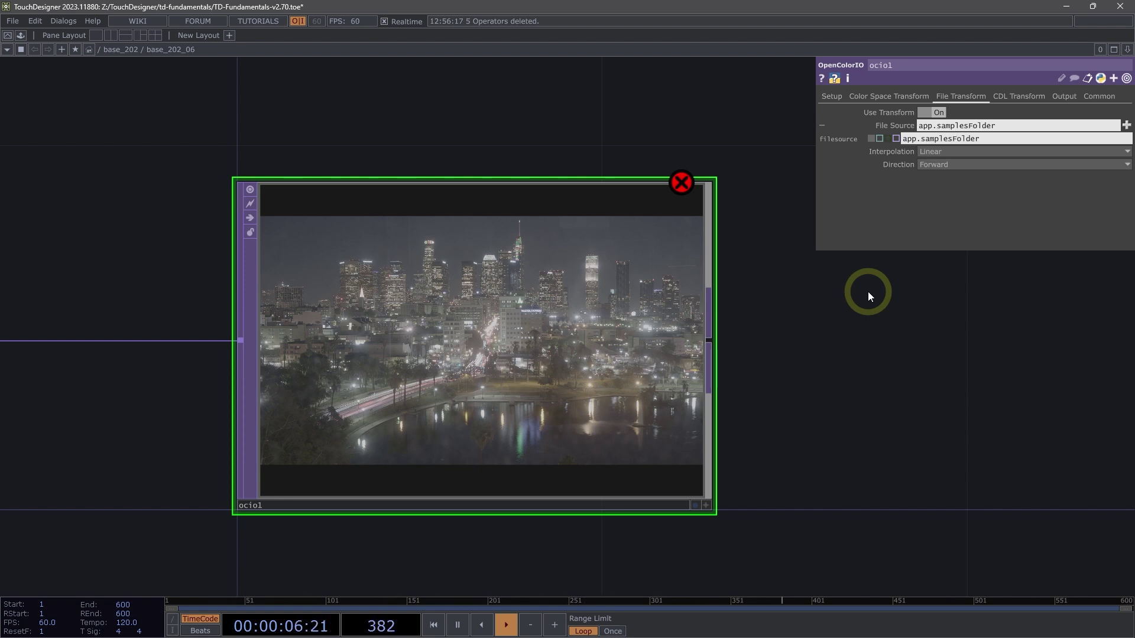
pyautogui.click(879, 140)
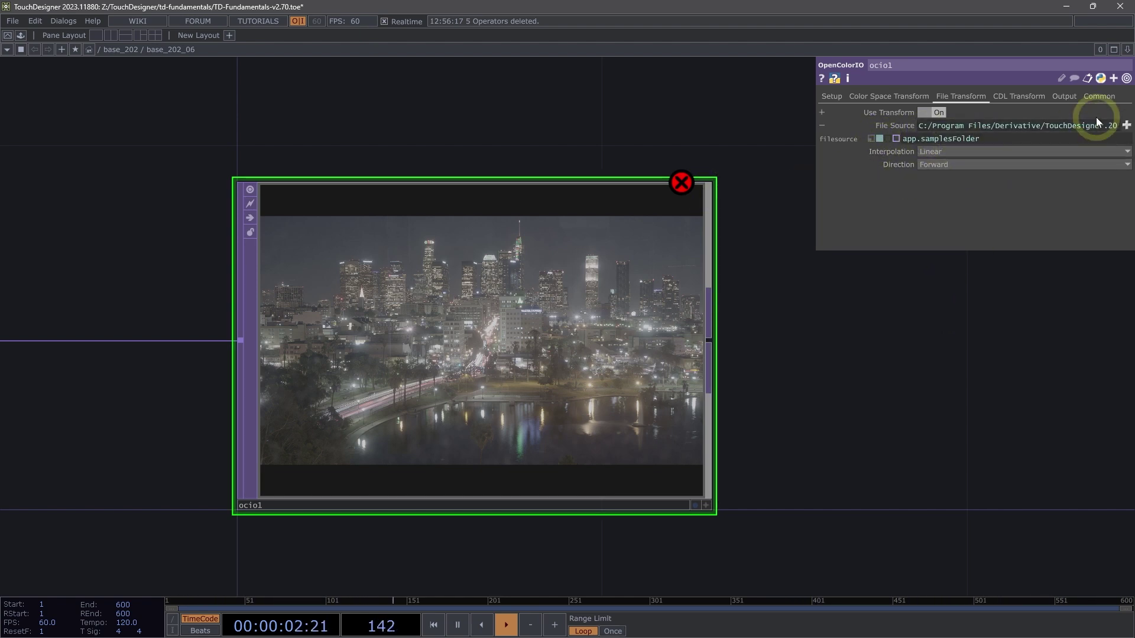
# Load slog.spi1d from Samples/OpenColorIO/aces_0.7.1/luts as ocio1's File Source
pyautogui.click(1126, 126)
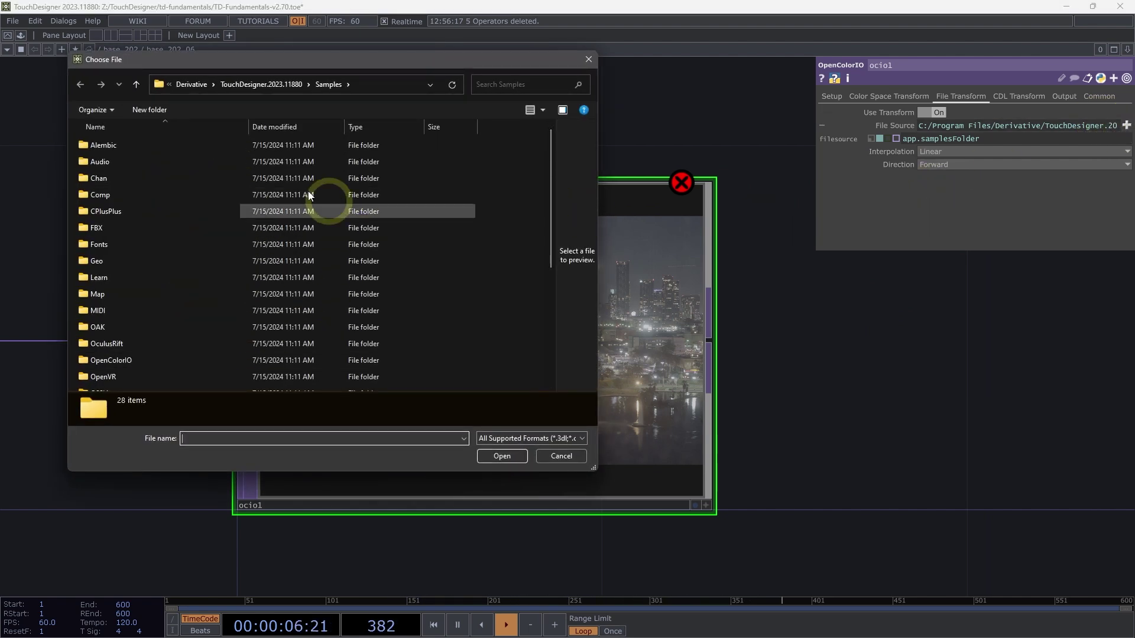
pyautogui.click(141, 360)
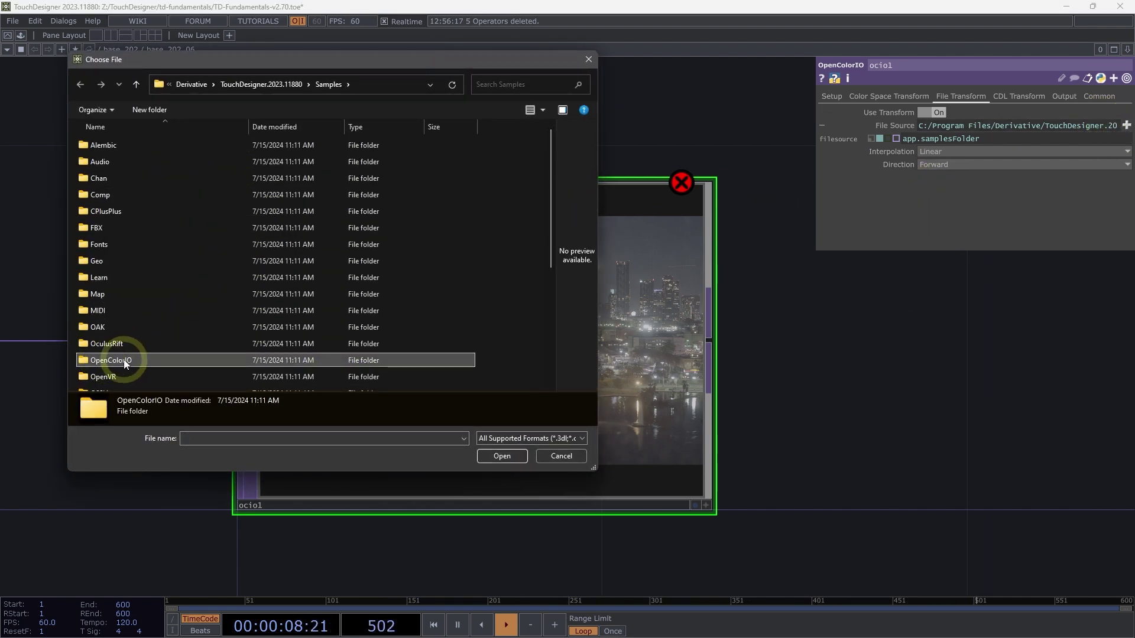
pyautogui.click(510, 461)
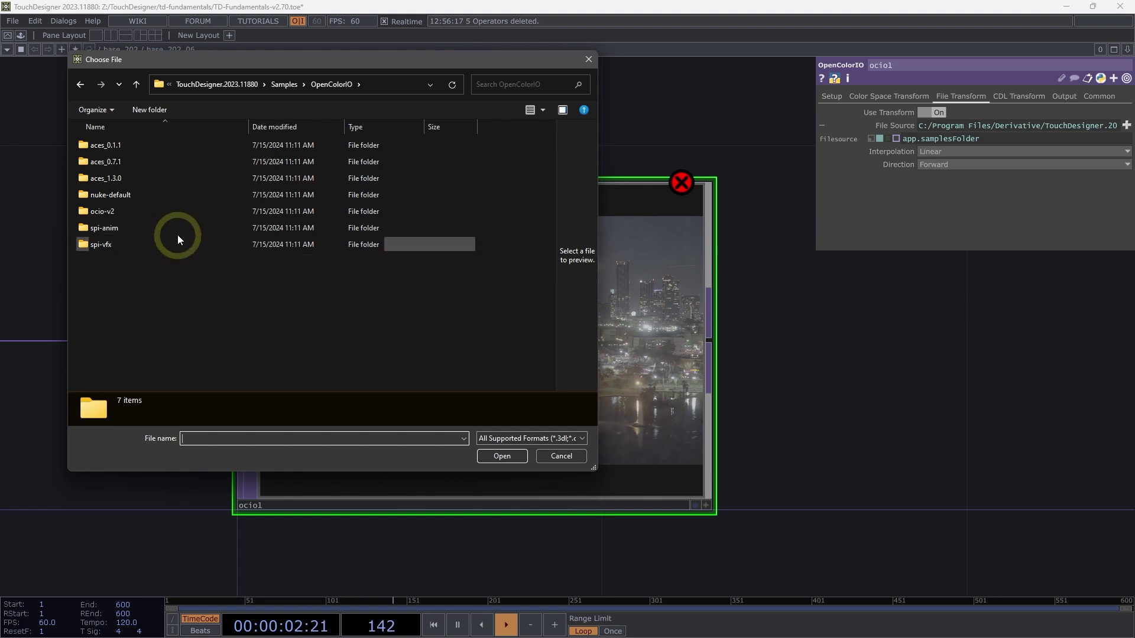
pyautogui.click(178, 163)
pyautogui.doubleClick(179, 163)
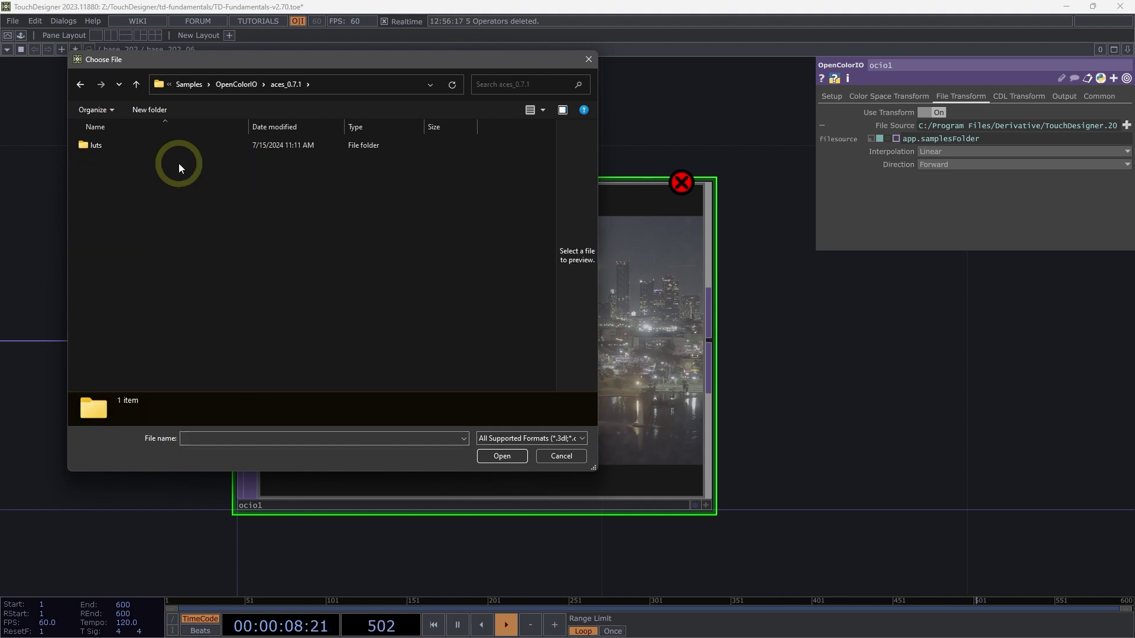
pyautogui.doubleClick(121, 146)
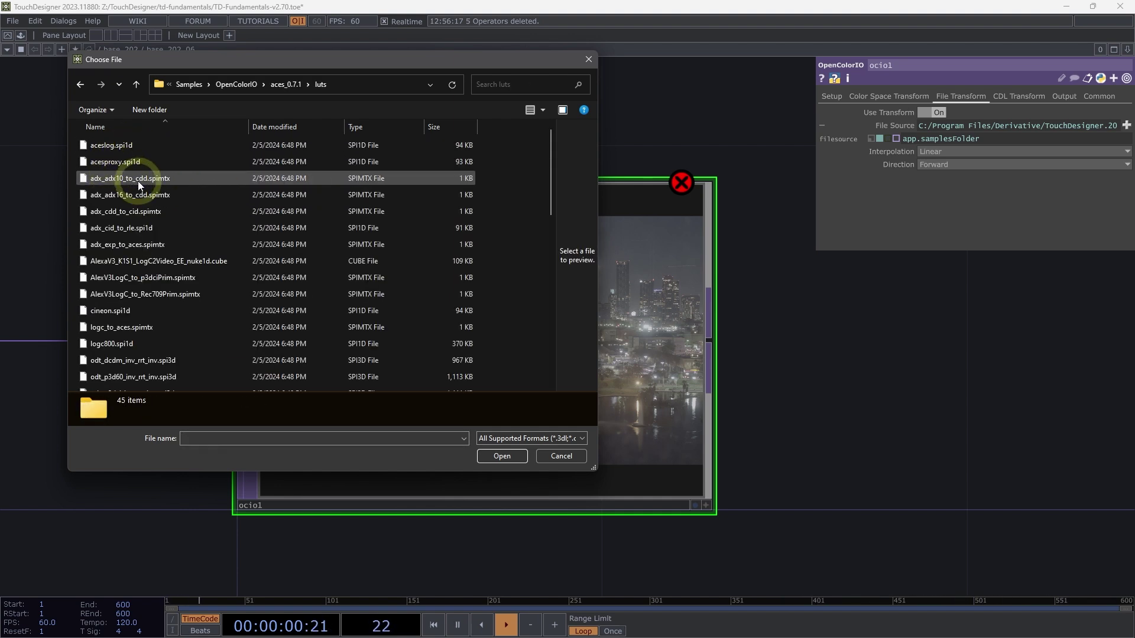
pyautogui.scroll(-10, 137, 180)
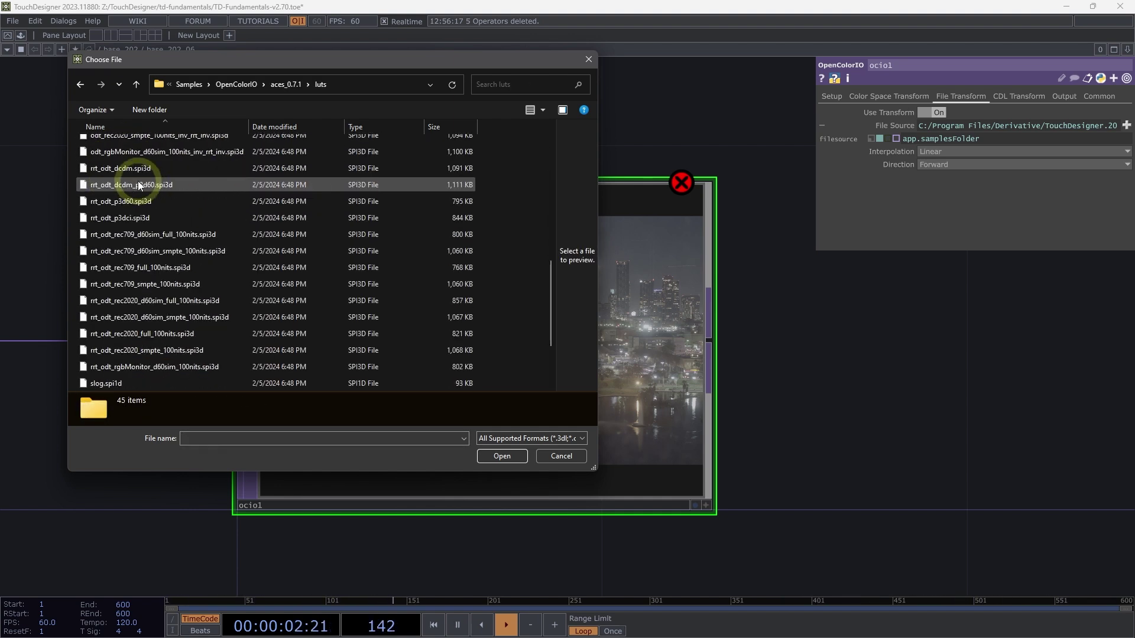
pyautogui.scroll(-2, 137, 236)
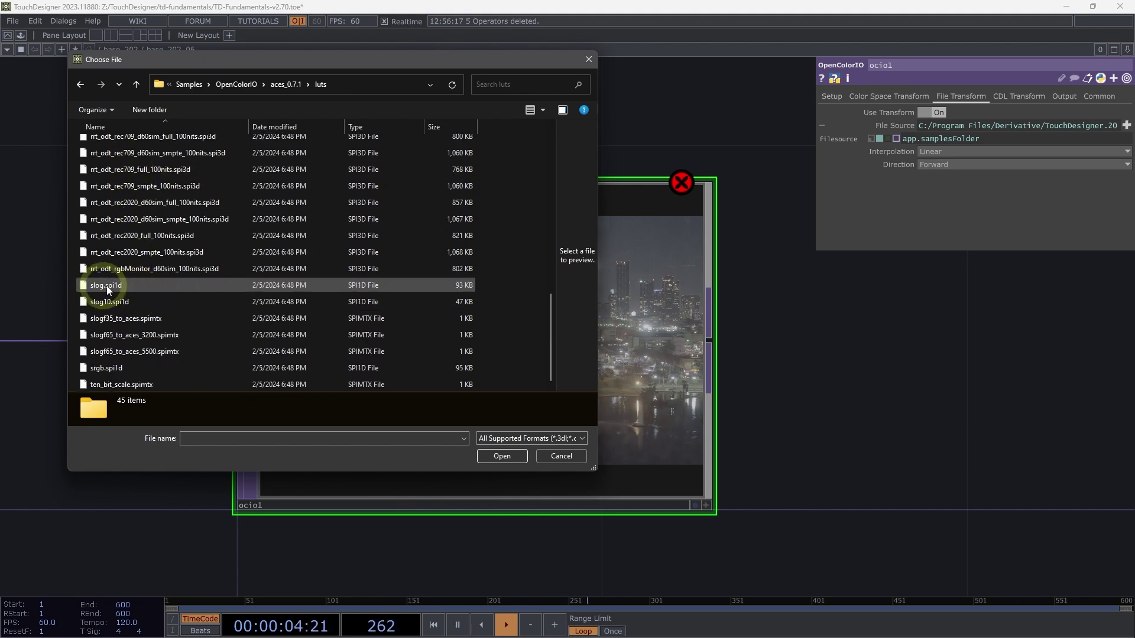
pyautogui.click(113, 286)
pyautogui.click(491, 455)
pyautogui.scroll(-2, 589, 432)
pyautogui.moveTo(354, 437); pyautogui.dragTo(572, 466)
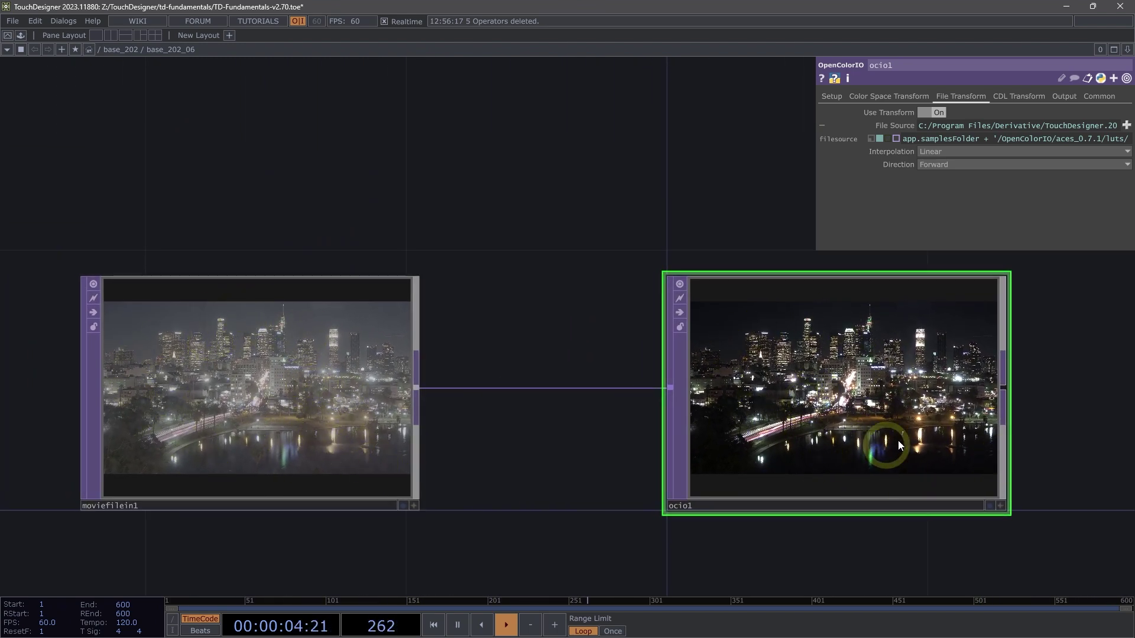
pyautogui.scroll(3, 1027, 466)
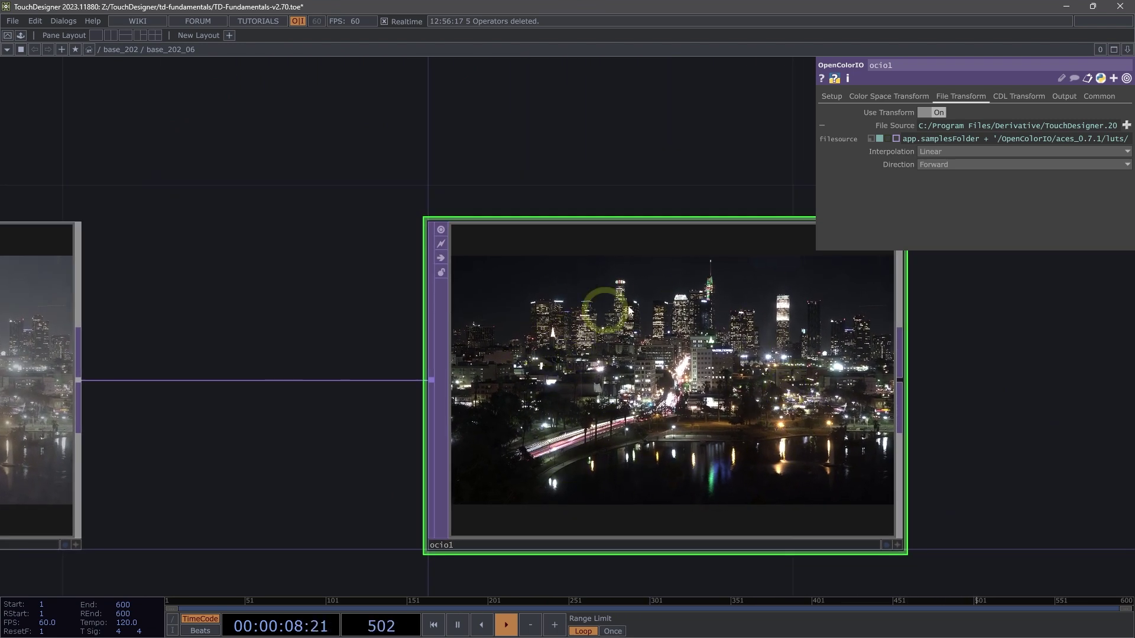
pyautogui.scroll(2, 750, 329)
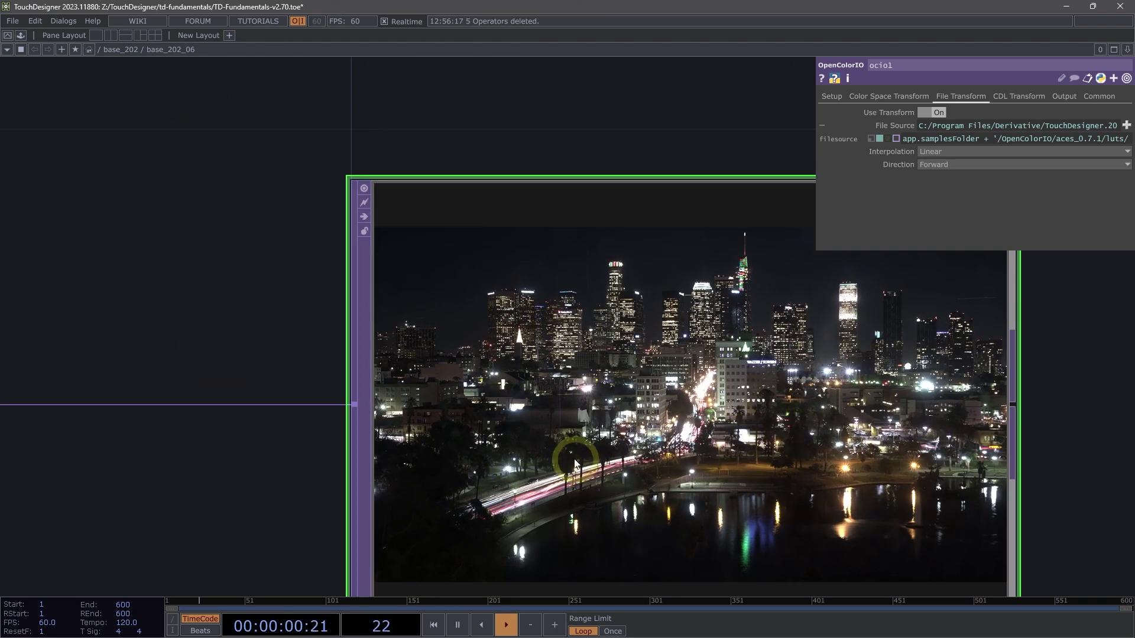
pyautogui.scroll(-3, 572, 457)
pyautogui.moveTo(416, 529); pyautogui.dragTo(581, 477)
pyautogui.click(898, 125)
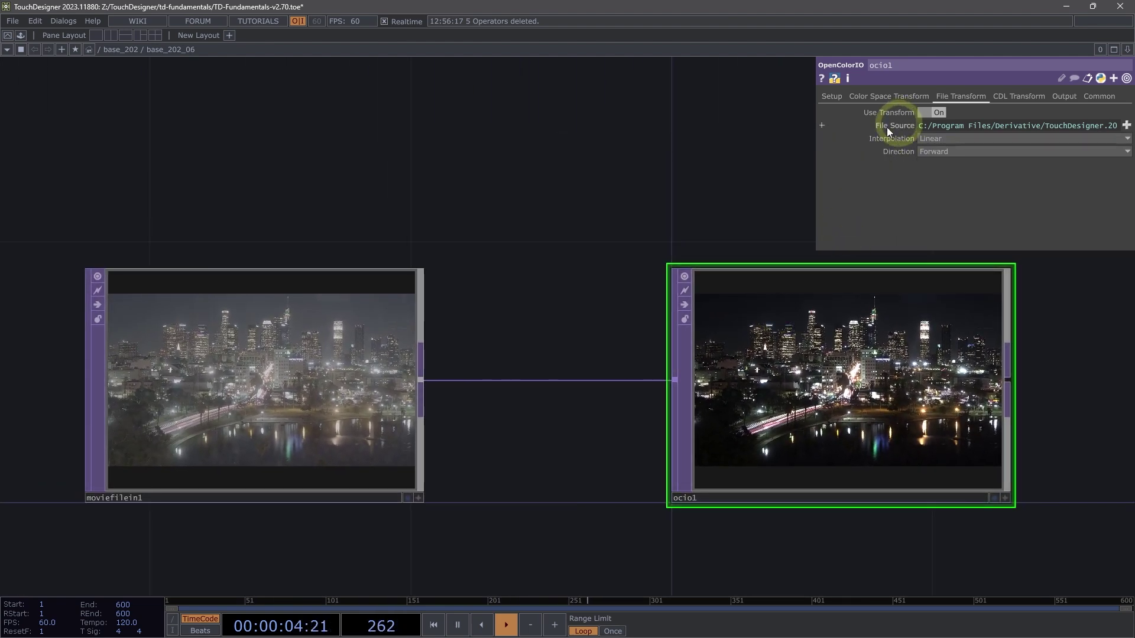
pyautogui.scroll(-2, 597, 213)
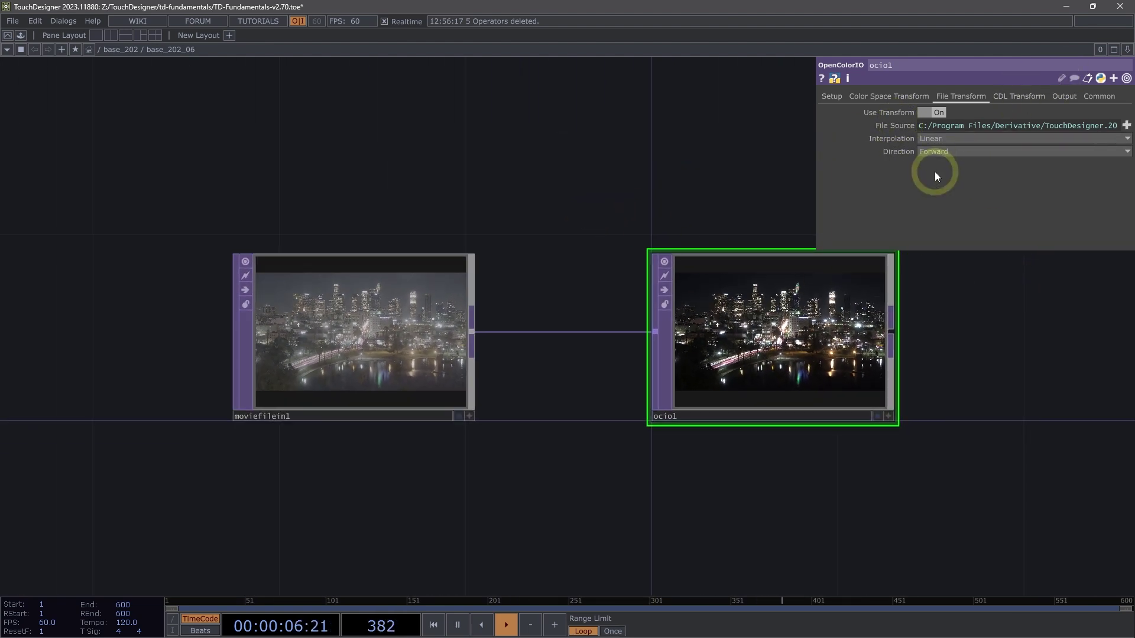
pyautogui.moveTo(971, 482); pyautogui.dragTo(845, 394)
pyautogui.scroll(-2, 763, 380)
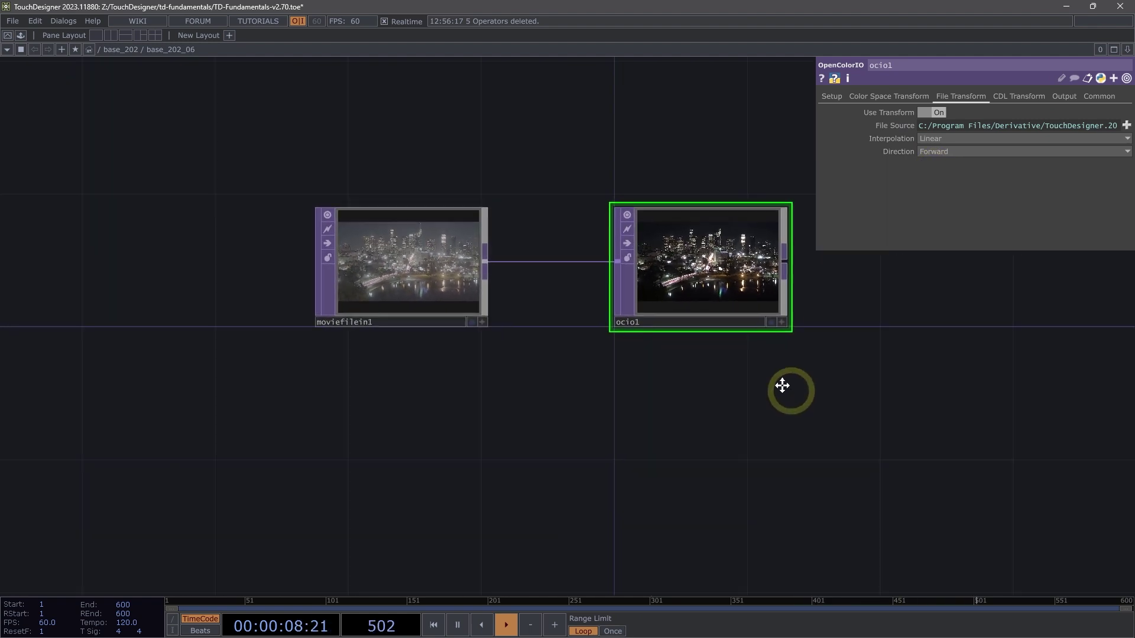
# Place an OpenColorIO TOP, ocio2, below ocio1, wire moviefilein1 into it, and frame it
pyautogui.moveTo(763, 380); pyautogui.dragTo(642, 341)
pyautogui.press('Tab')
pyautogui.write('open')
pyautogui.click(545, 491)
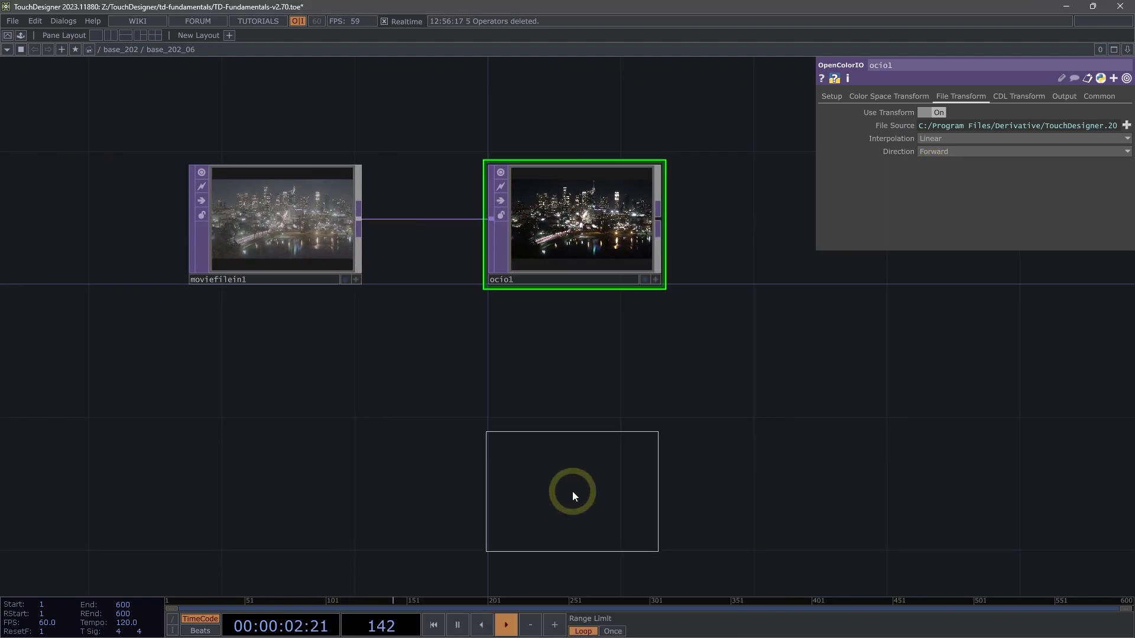
pyautogui.click(572, 492)
pyautogui.moveTo(361, 222); pyautogui.dragTo(491, 484)
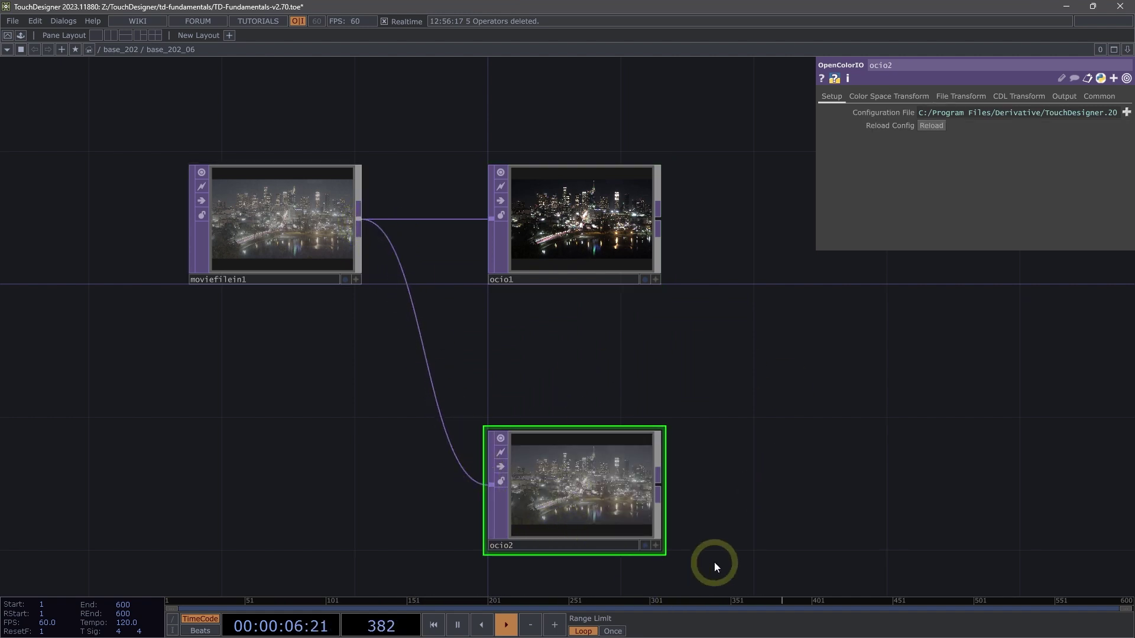
pyautogui.hotkey('shift', 'h')
pyautogui.scroll(-3, 585, 424)
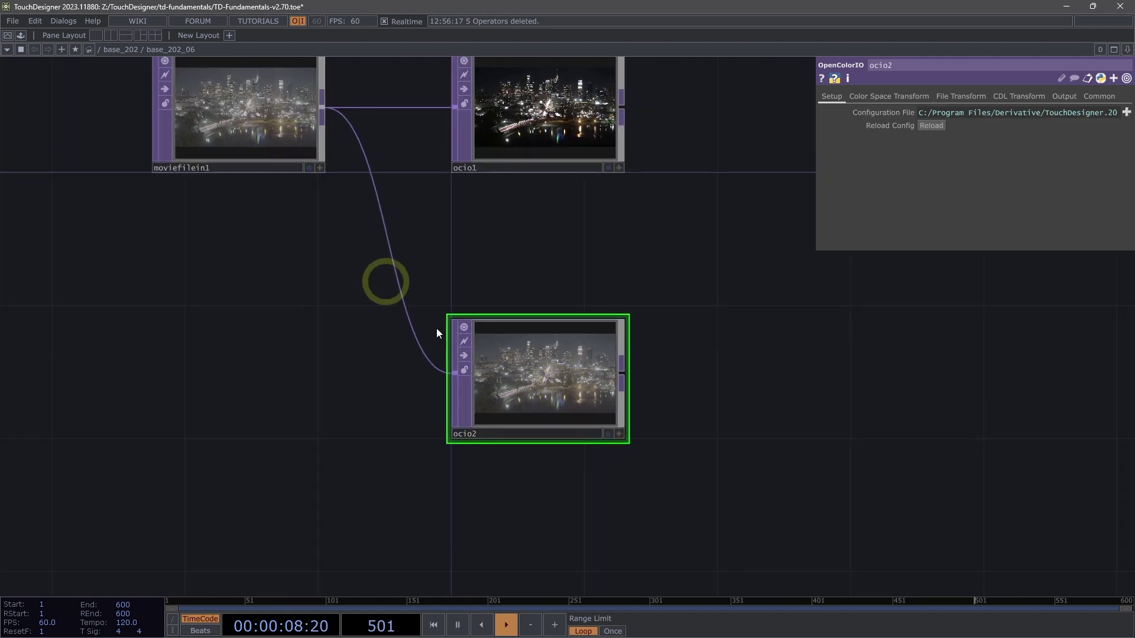
pyautogui.scroll(5, 497, 398)
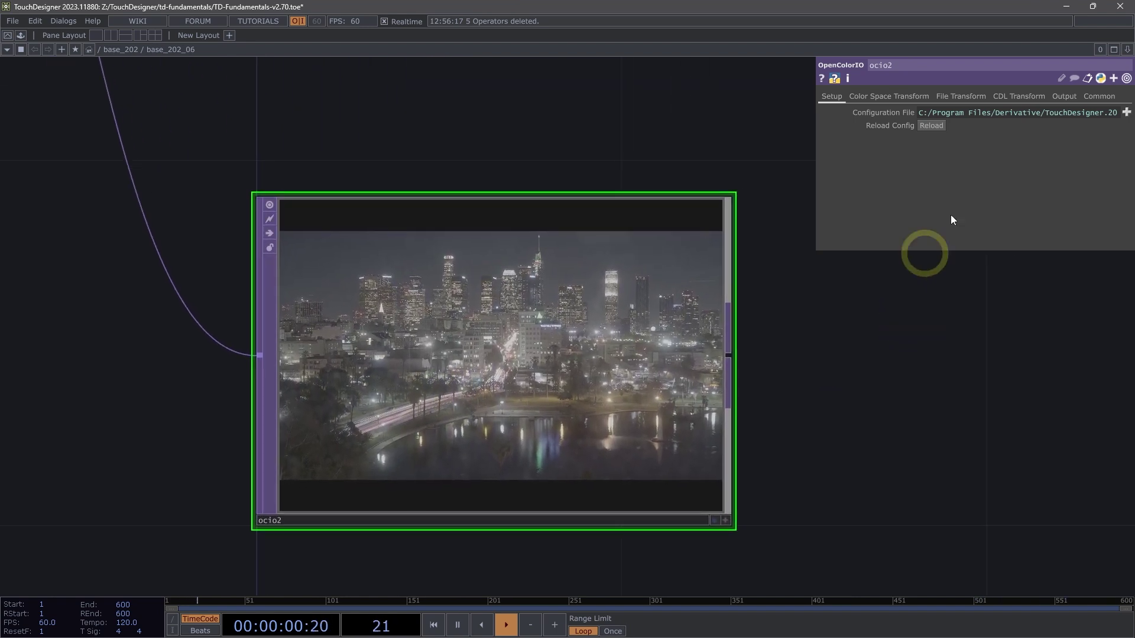
# Show ocio2's CDL Transform page and bring moviefilein1 and ocio1 into view above ocio2
pyautogui.click(1018, 95)
pyautogui.click(94, 353)
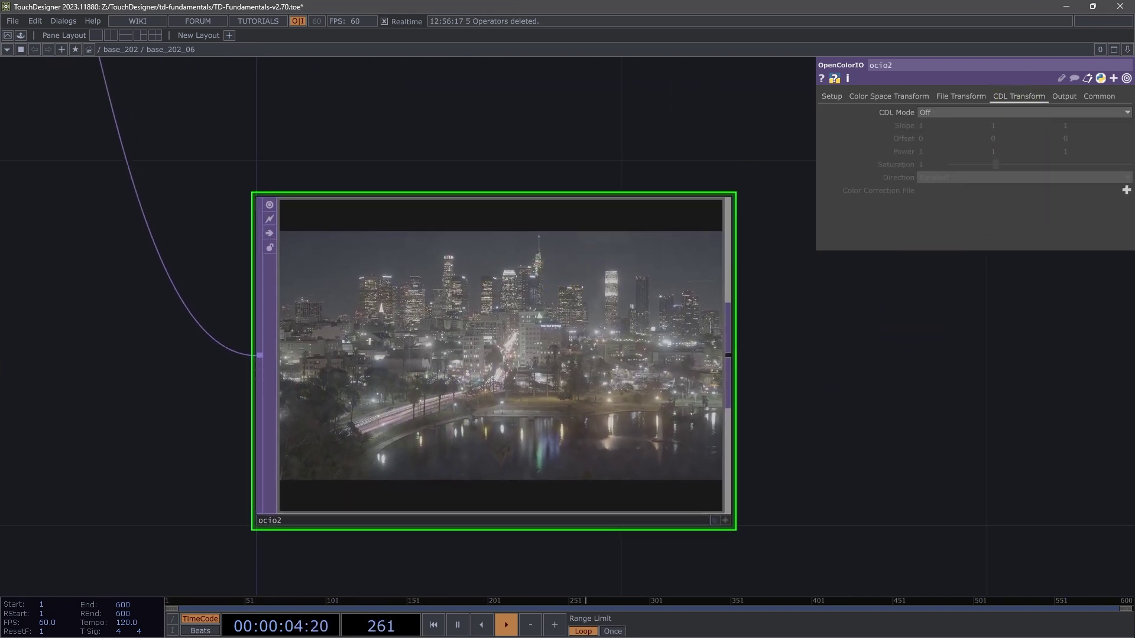
pyautogui.click(72, 452)
pyautogui.click(309, 370)
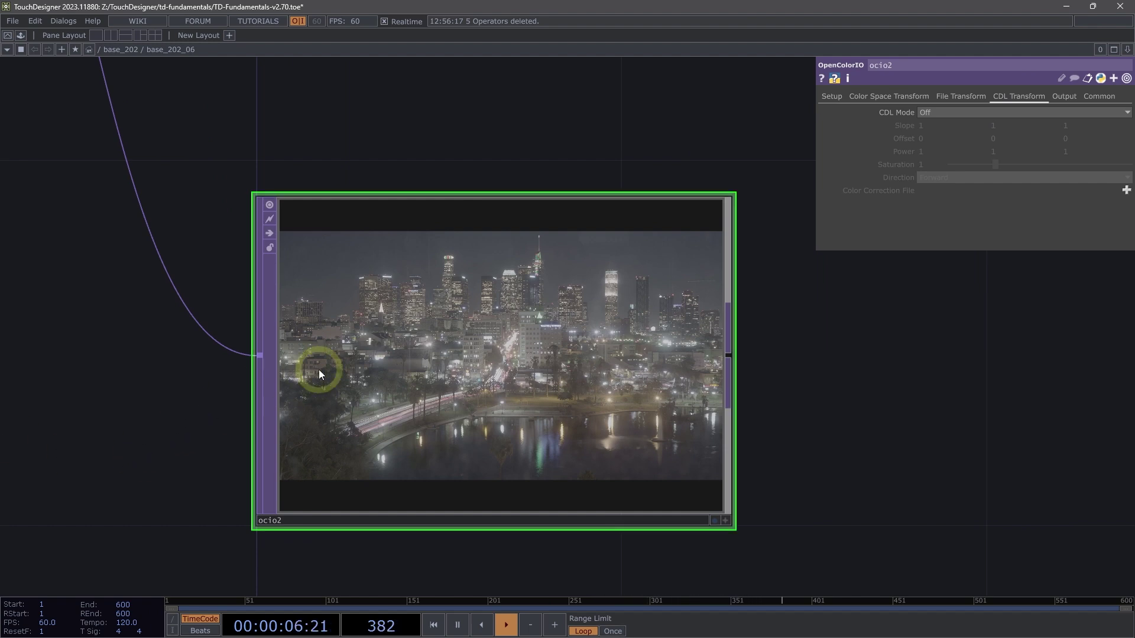
pyautogui.click(570, 347)
pyautogui.click(431, 342)
pyautogui.click(570, 327)
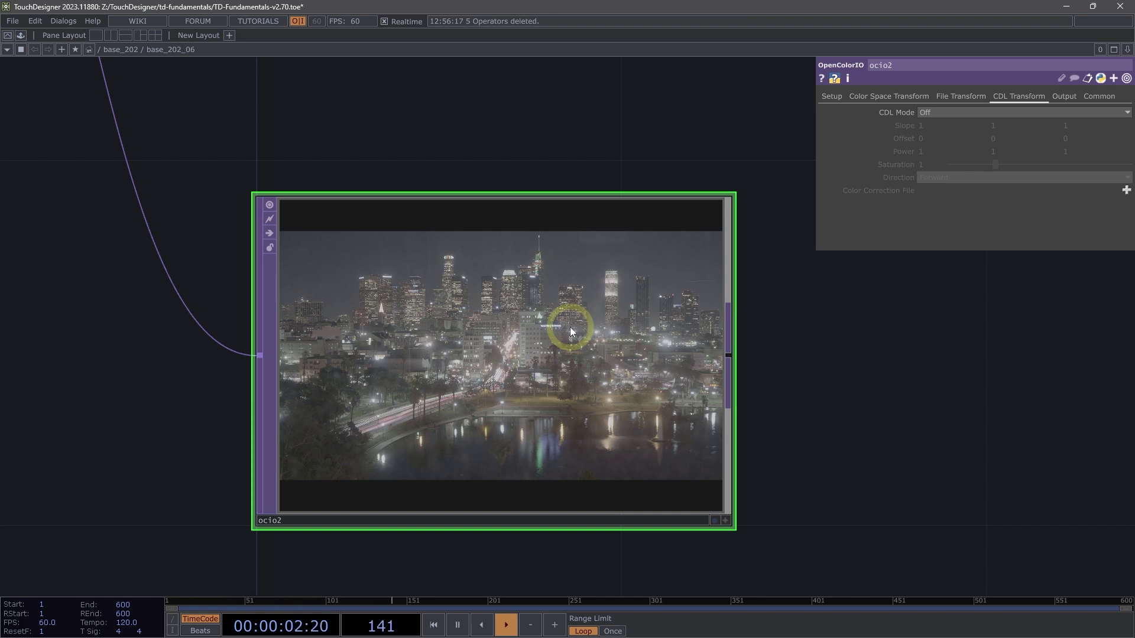
pyautogui.scroll(-3, 618, 258)
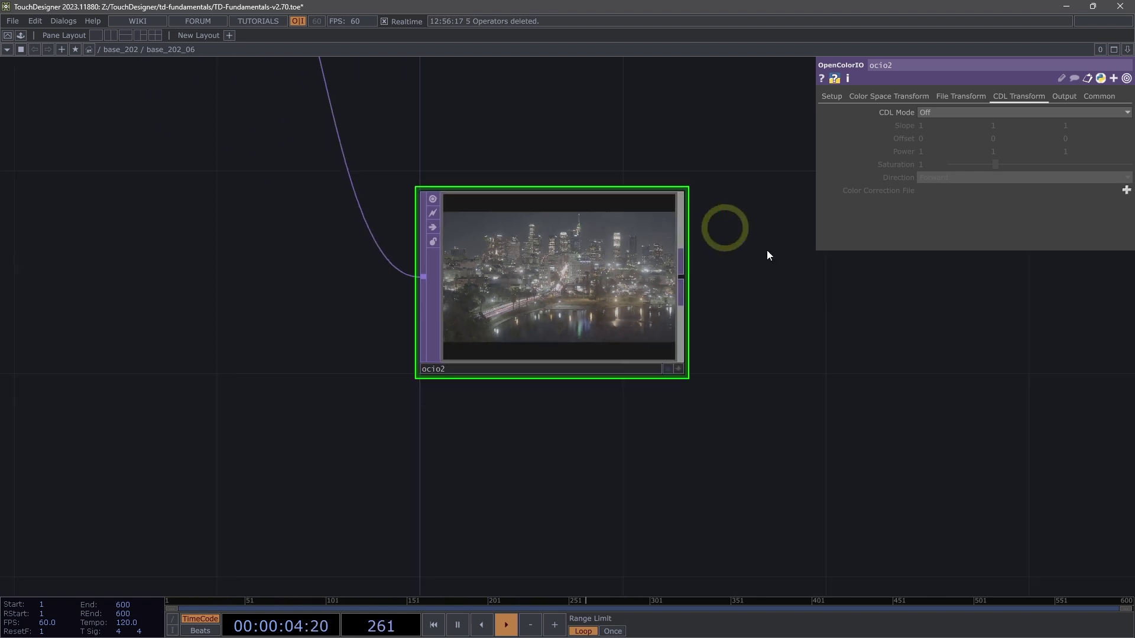
pyautogui.moveTo(798, 278); pyautogui.dragTo(758, 438)
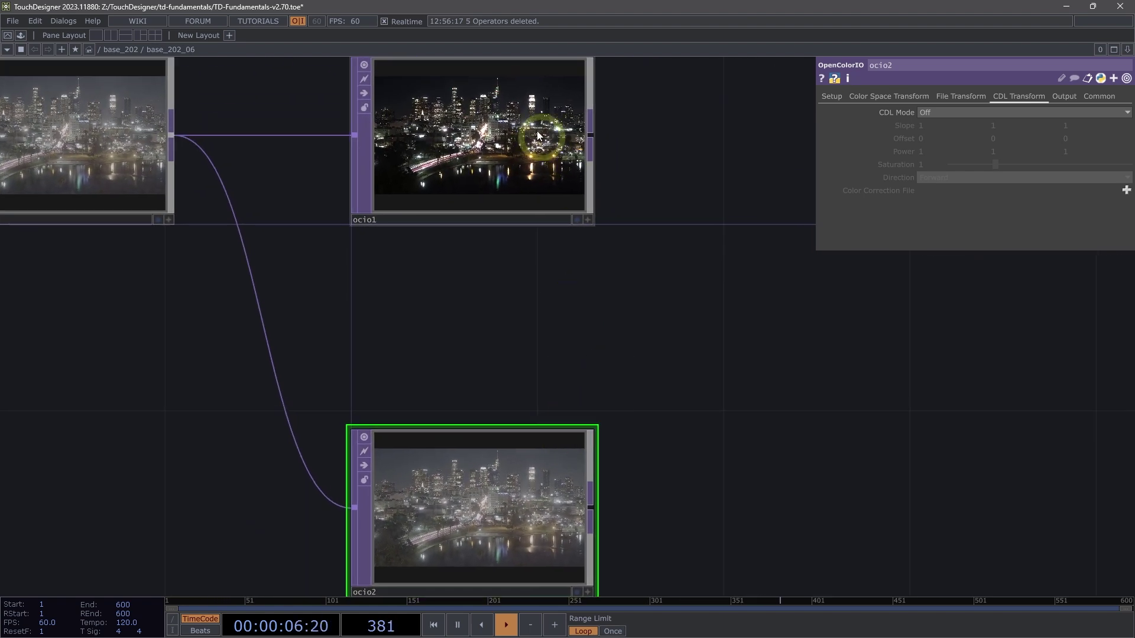
pyautogui.scroll(3, 431, 380)
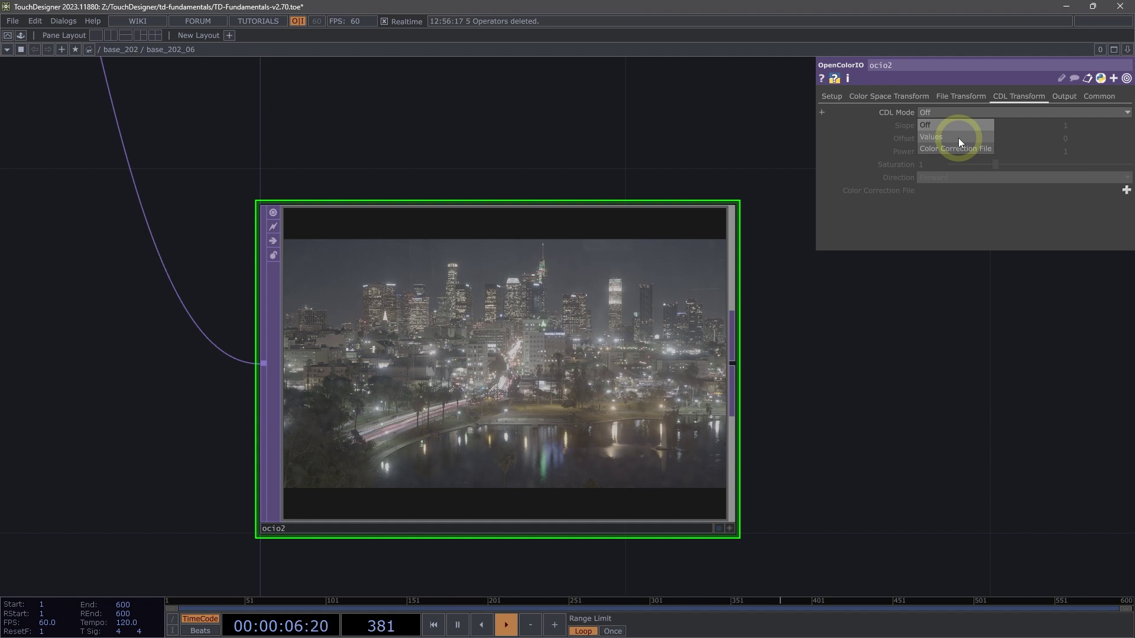
# Set ocio2's CDL Mode to Values and begin adjusting the first Slope value
pyautogui.click(959, 137)
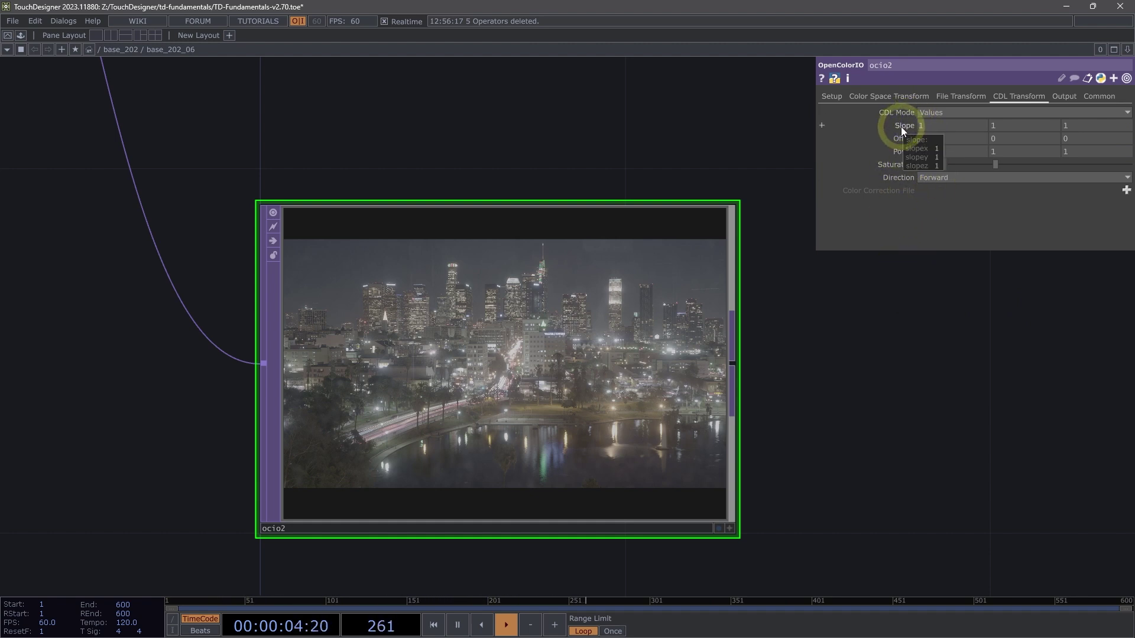
pyautogui.moveTo(901, 127)
pyautogui.mouseDown(button='middle')
pyautogui.moveTo(1000, 125)
pyautogui.moveTo(887, 127)
pyautogui.moveTo(1044, 127)
pyautogui.moveTo(902, 136)
pyautogui.mouseUp(button='middle')
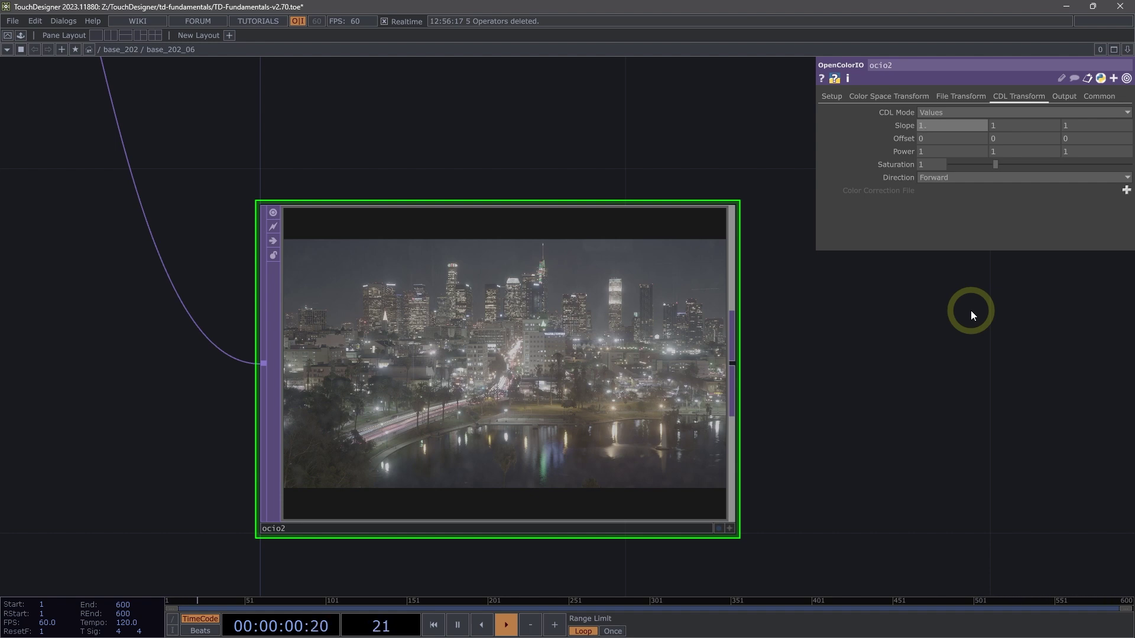
# Enter Slope values 1.2 for the first channel and 1.8 for the third
pyautogui.write('2')
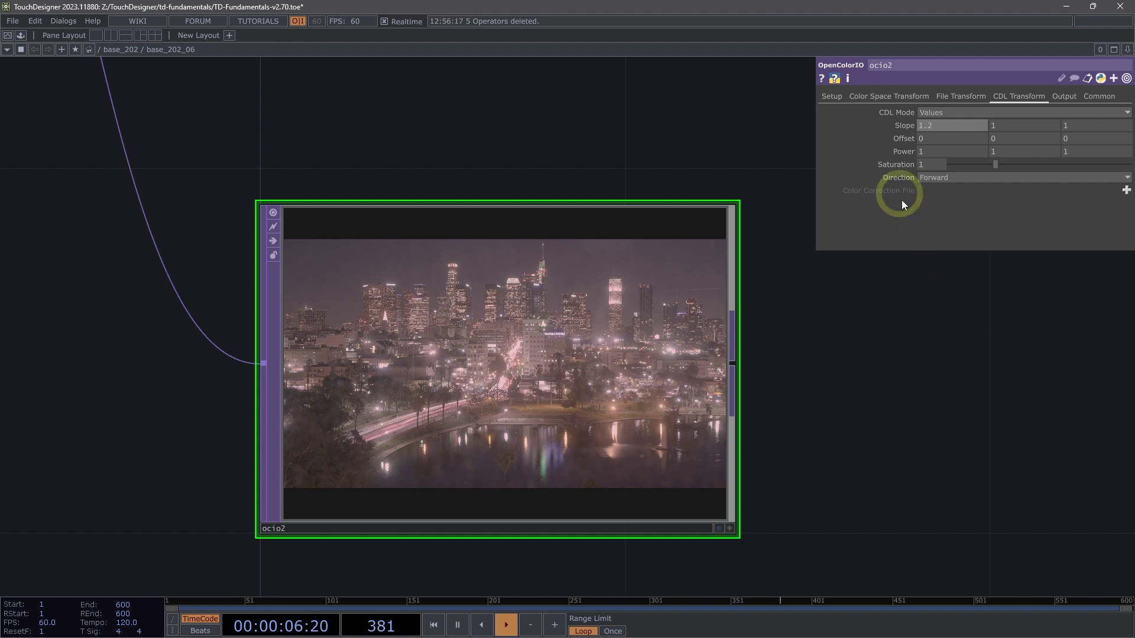
pyautogui.click(929, 123)
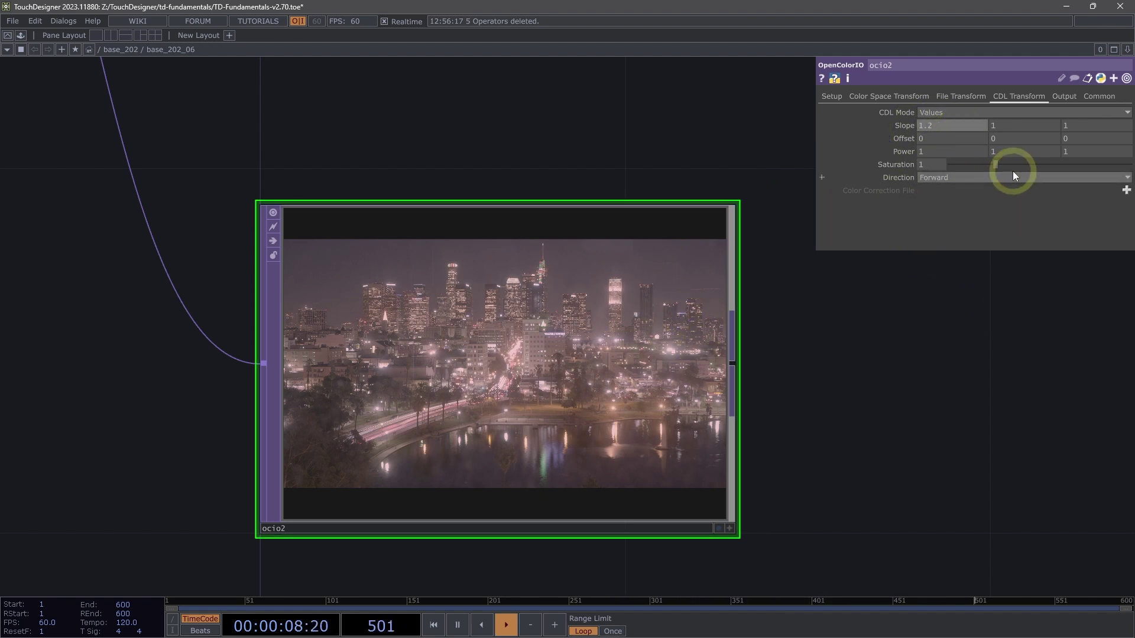
pyautogui.click(1078, 126)
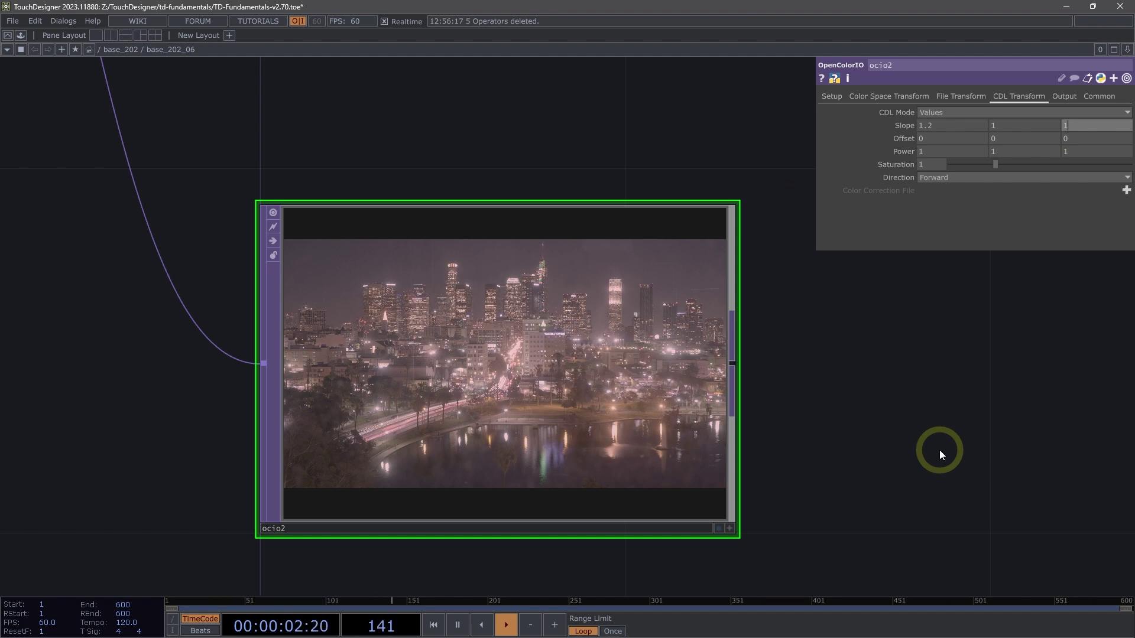
pyautogui.write('.8')
pyautogui.scroll(3, 591, 479)
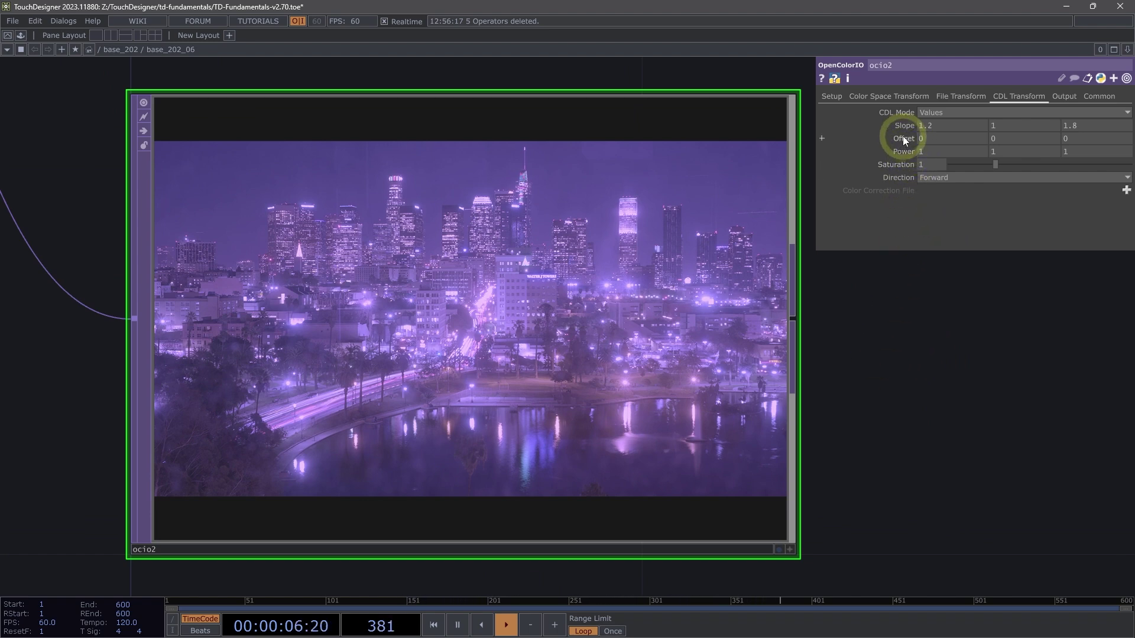
# Keep Offset at 0 and drag all three Power values up to 1.25
pyautogui.moveTo(902, 137); pyautogui.dragTo(875, 146, button='middle')
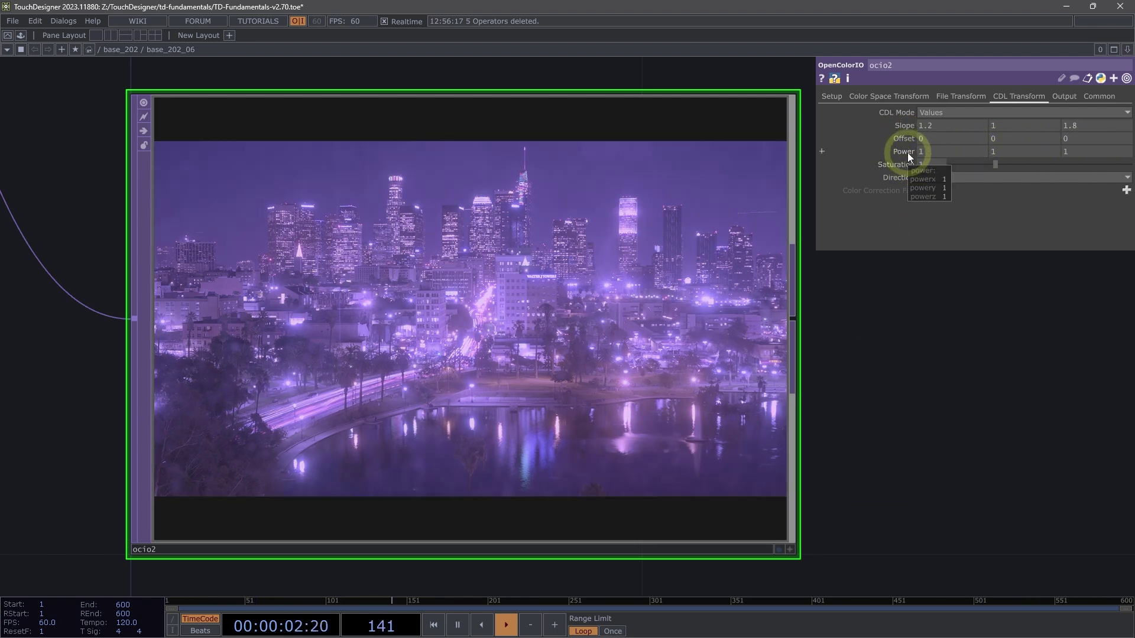
pyautogui.moveTo(906, 153); pyautogui.dragTo(29, 200, button='middle')
pyautogui.hotkey('ctrl', 'z')
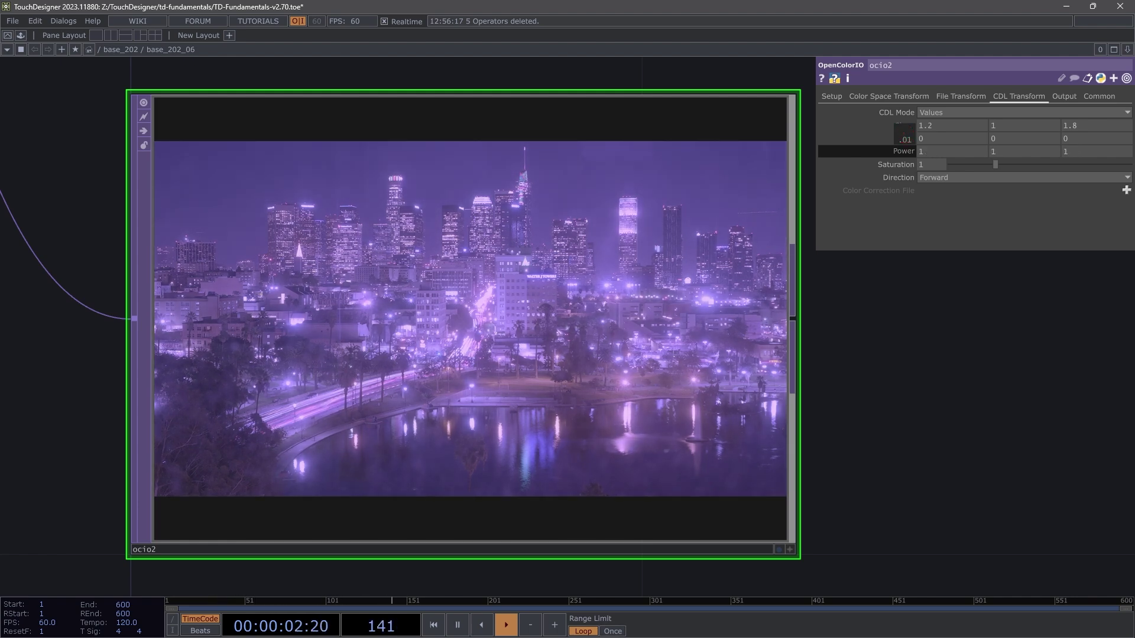
pyautogui.moveTo(60, 299); pyautogui.dragTo(834, 335, button='middle')
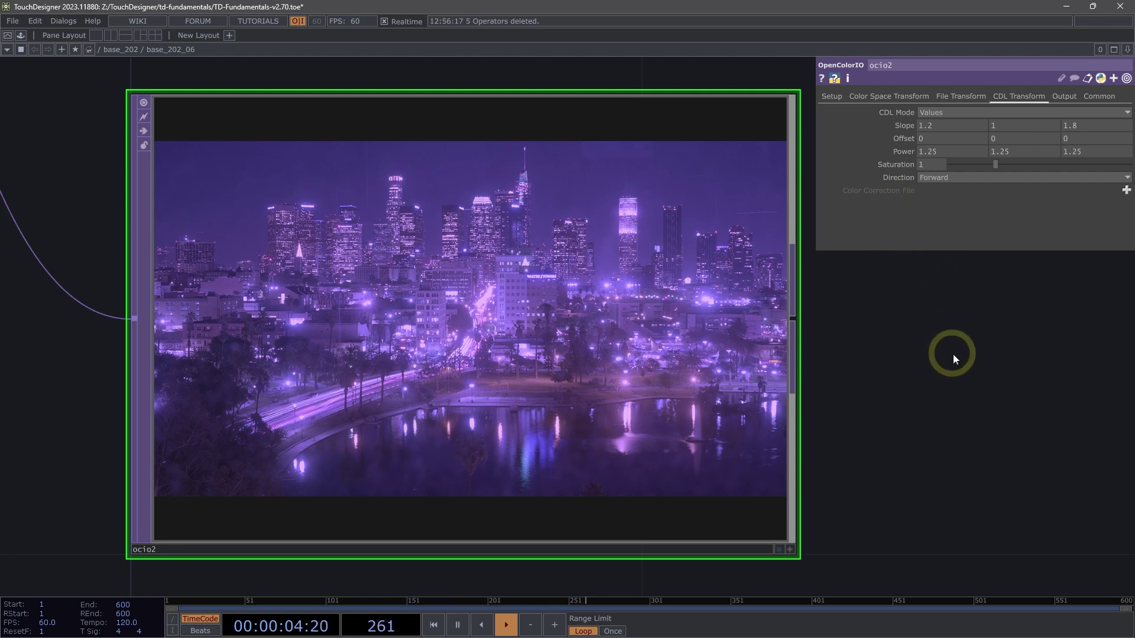
# Drag ocio2's Saturation to 1.6, compare Inverse direction, and leave Direction on Forward
pyautogui.middleClick(897, 171)
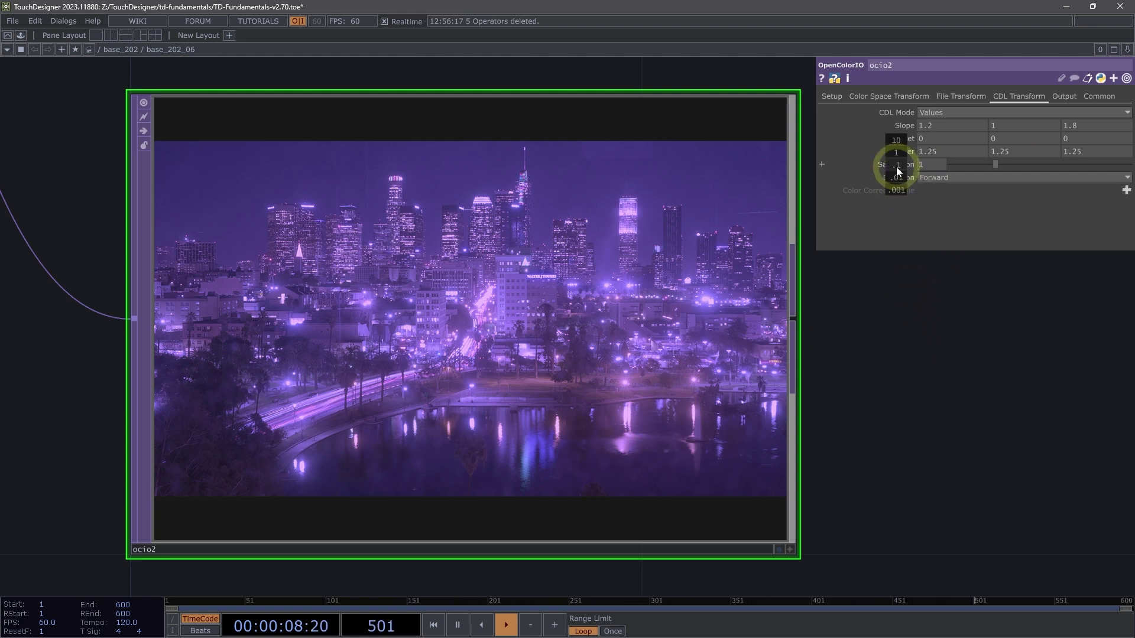
pyautogui.moveTo(896, 172); pyautogui.dragTo(3, 317, button='middle')
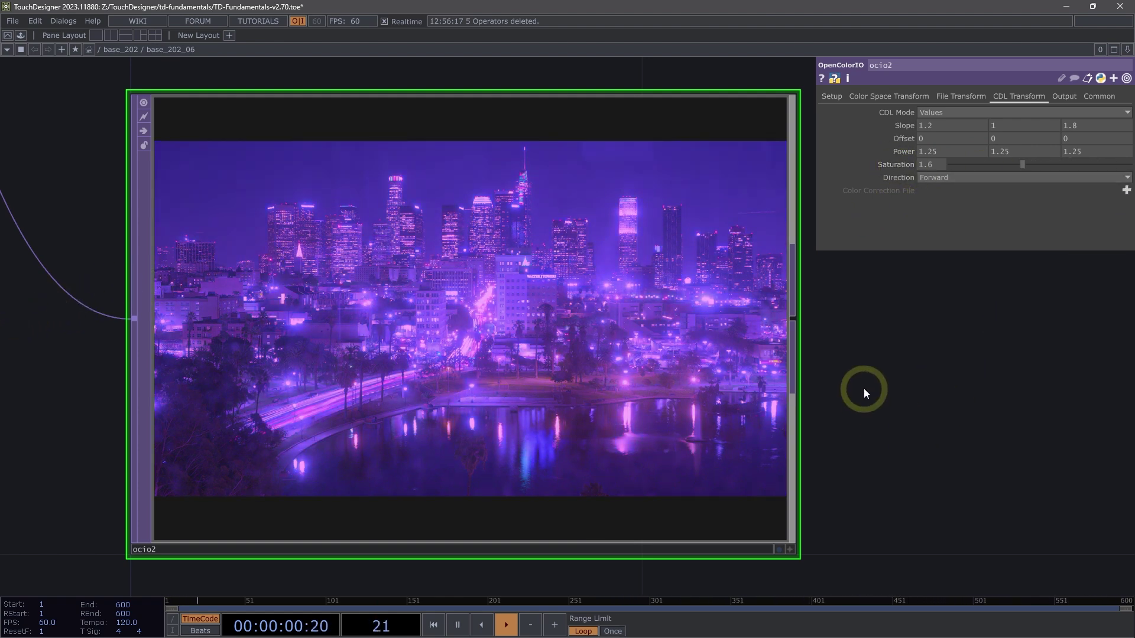
pyautogui.click(891, 177)
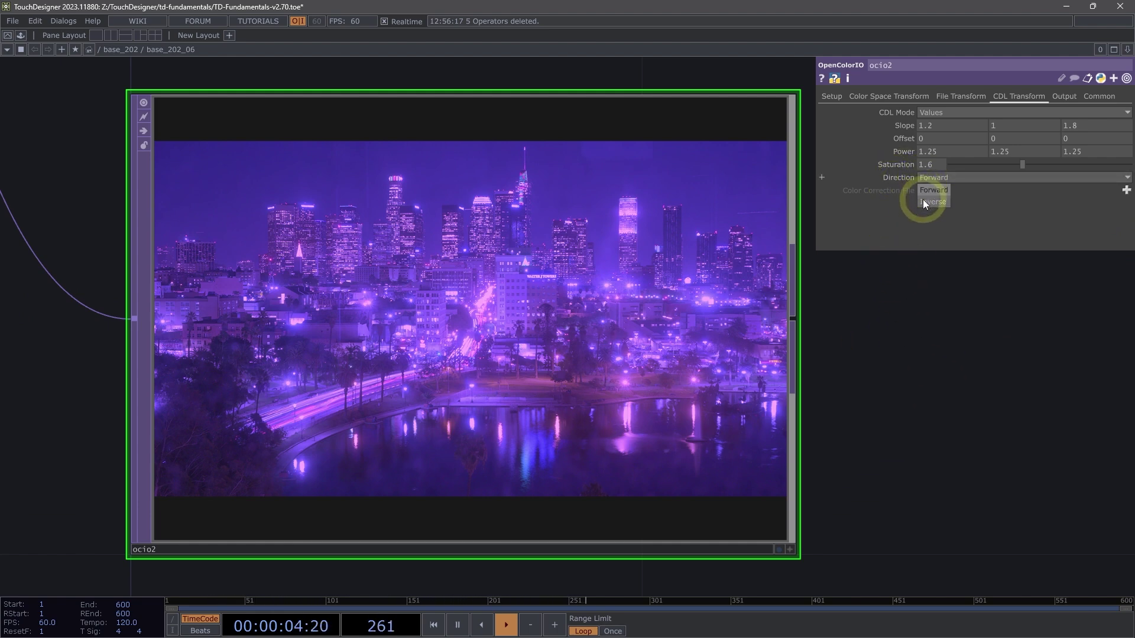
pyautogui.click(925, 202)
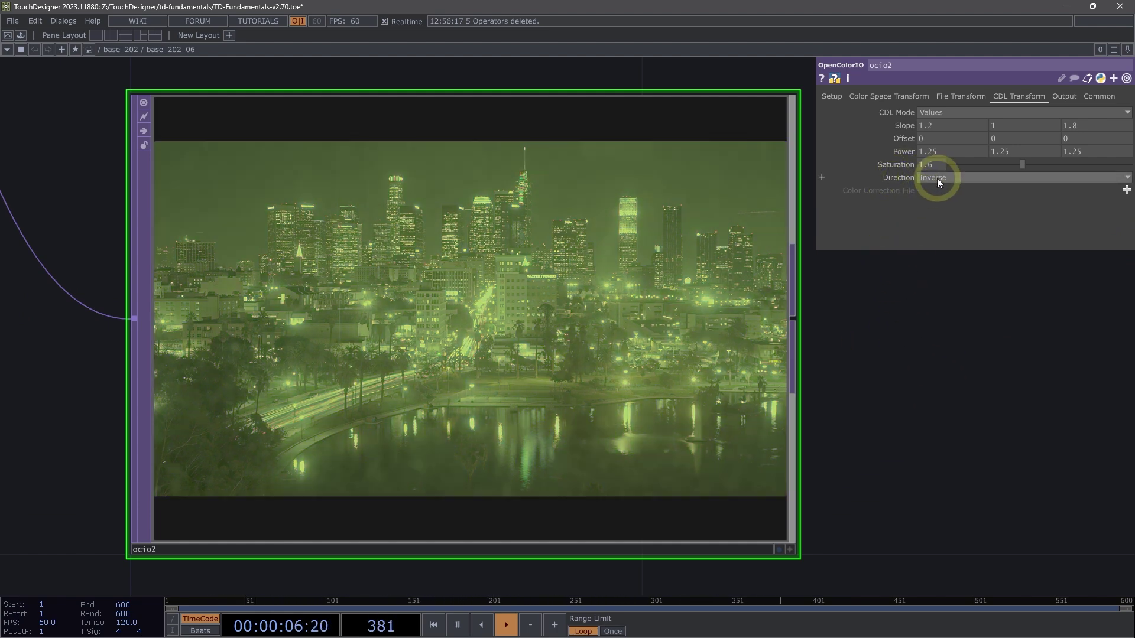
pyautogui.click(938, 178)
pyautogui.click(930, 192)
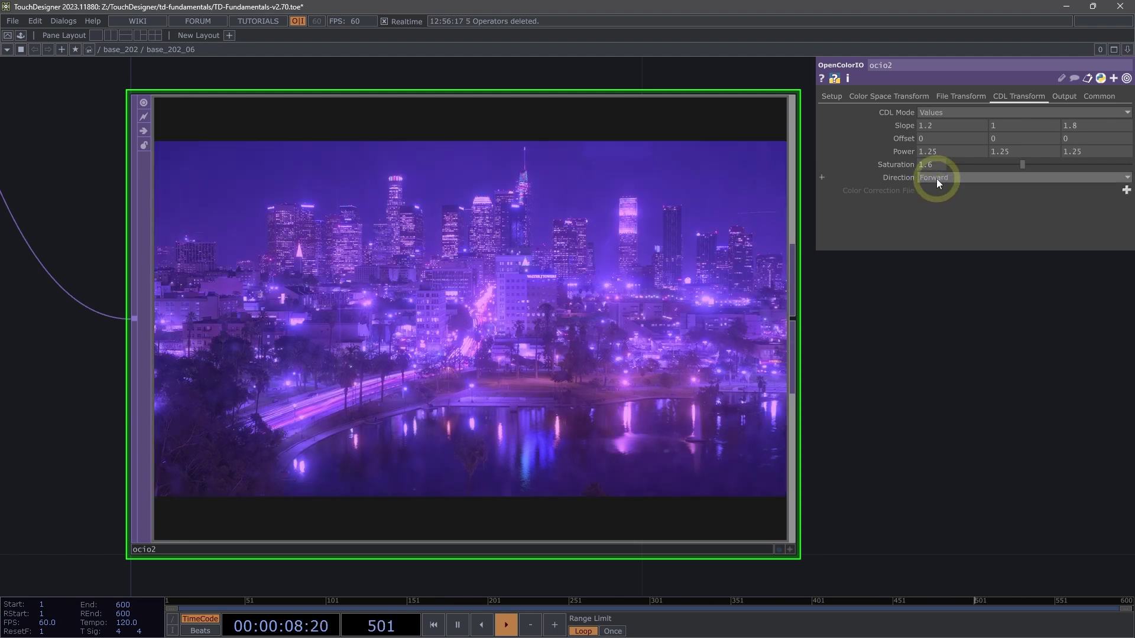
pyautogui.click(936, 179)
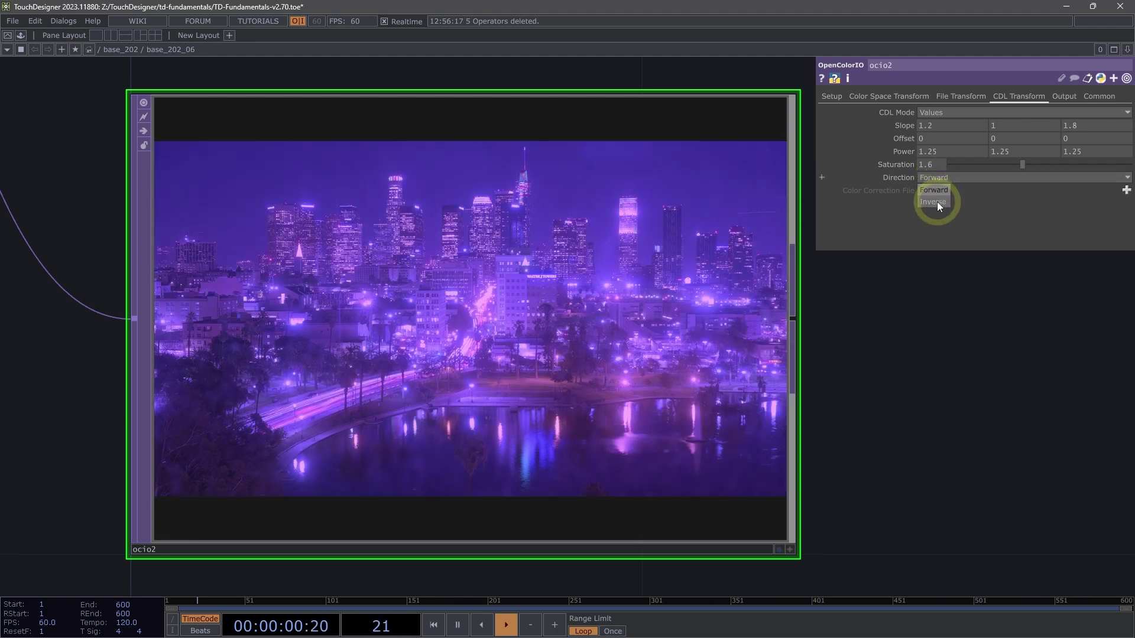
pyautogui.click(937, 201)
pyautogui.click(937, 178)
pyautogui.click(934, 190)
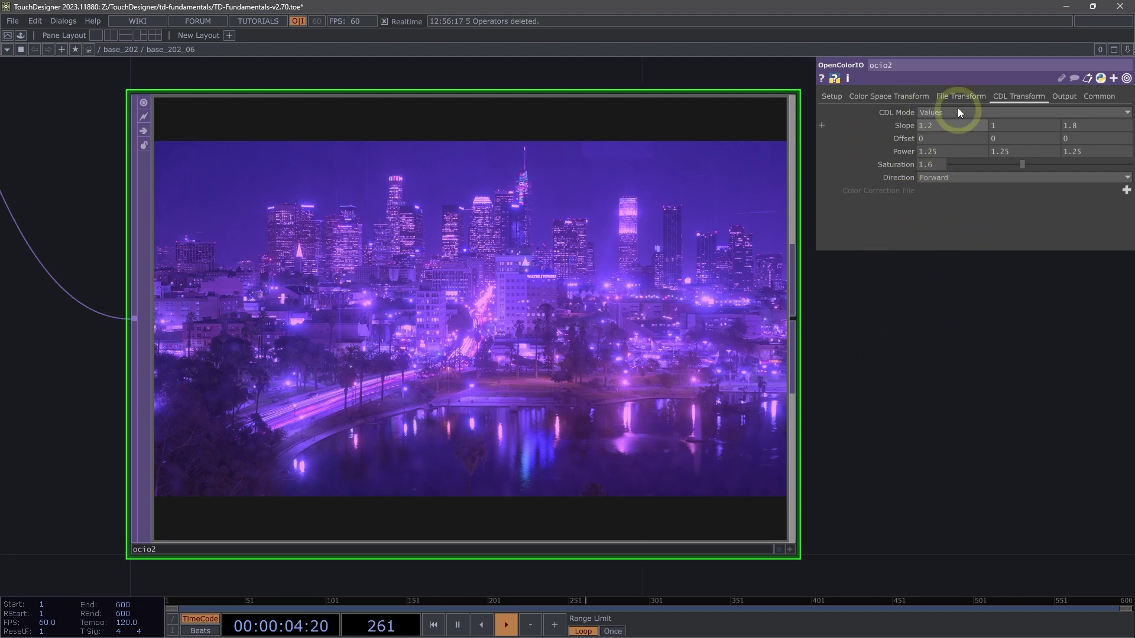
# Create ocio3 below ocio2, wire moviefilein1 into it, and move moviefilein1 down-left
pyautogui.scroll(-5, 902, 309)
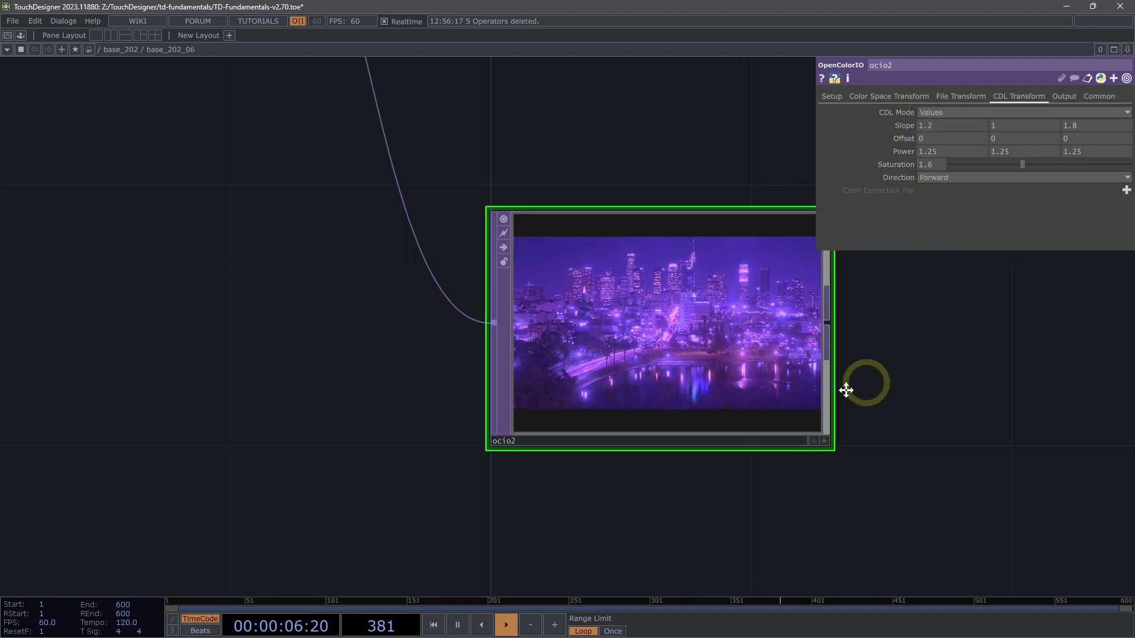
pyautogui.moveTo(902, 310); pyautogui.dragTo(776, 384)
pyautogui.scroll(-4, 778, 385)
pyautogui.moveTo(735, 421); pyautogui.dragTo(668, 397)
pyautogui.doubleClick(517, 499)
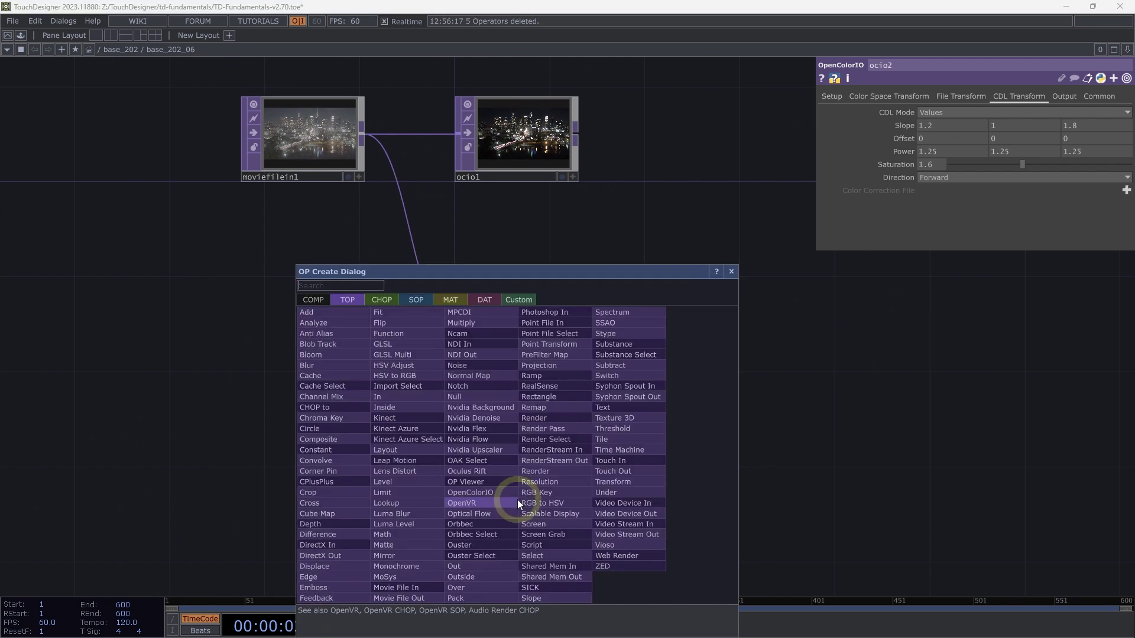
pyautogui.click(490, 494)
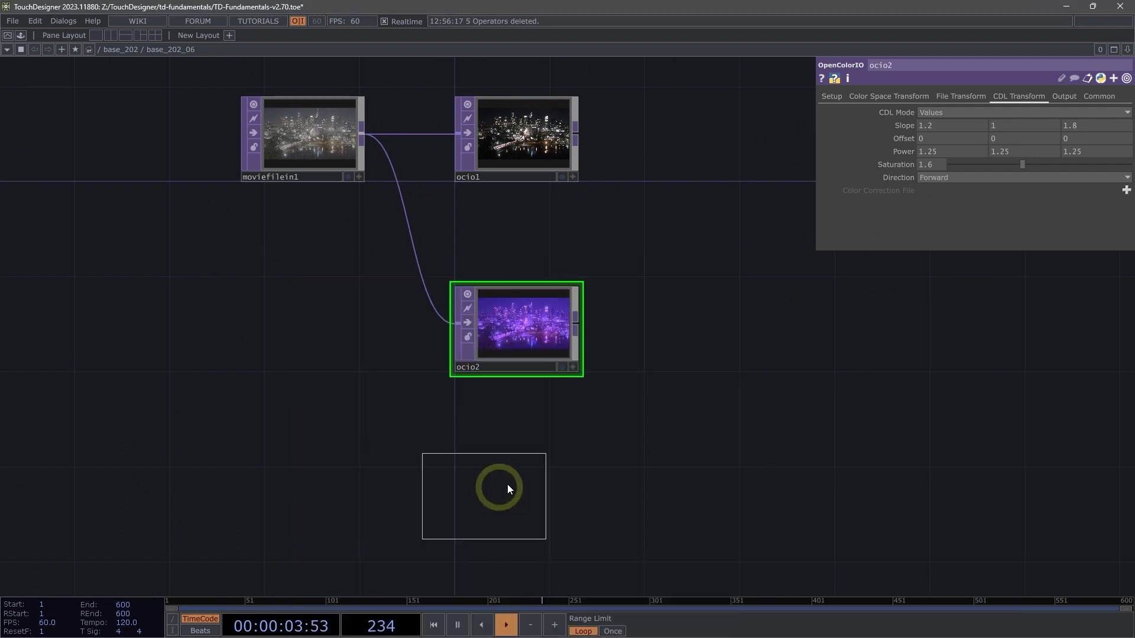
pyautogui.click(516, 525)
pyautogui.moveTo(368, 136); pyautogui.dragTo(423, 480)
pyautogui.moveTo(271, 158); pyautogui.dragTo(214, 334)
pyautogui.moveTo(314, 442); pyautogui.dragTo(286, 449)
# Switch Use Output on in ocio3's Output parameters
pyautogui.scroll(4, 501, 524)
pyautogui.scroll(3, 366, 502)
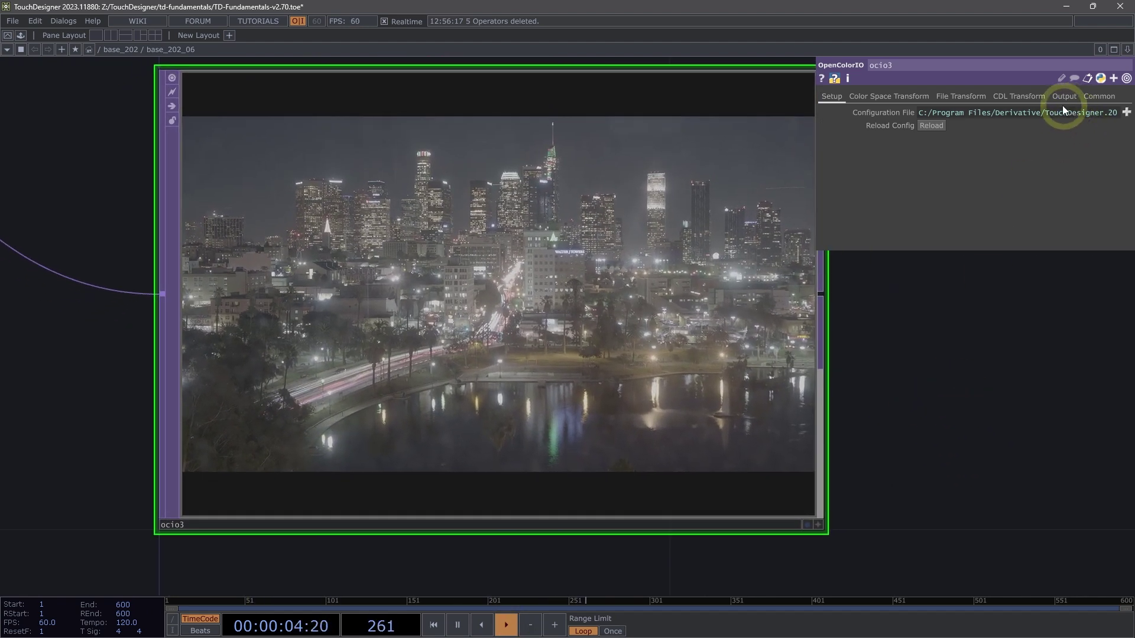
pyautogui.click(1063, 96)
pyautogui.moveTo(995, 324); pyautogui.dragTo(979, 321)
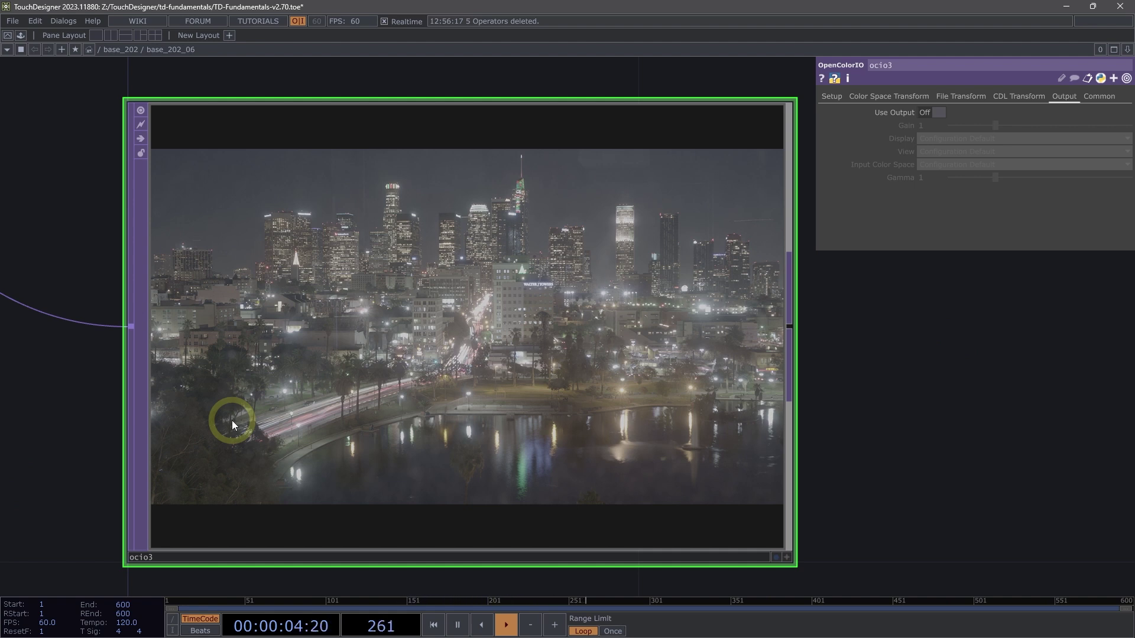
pyautogui.click(929, 110)
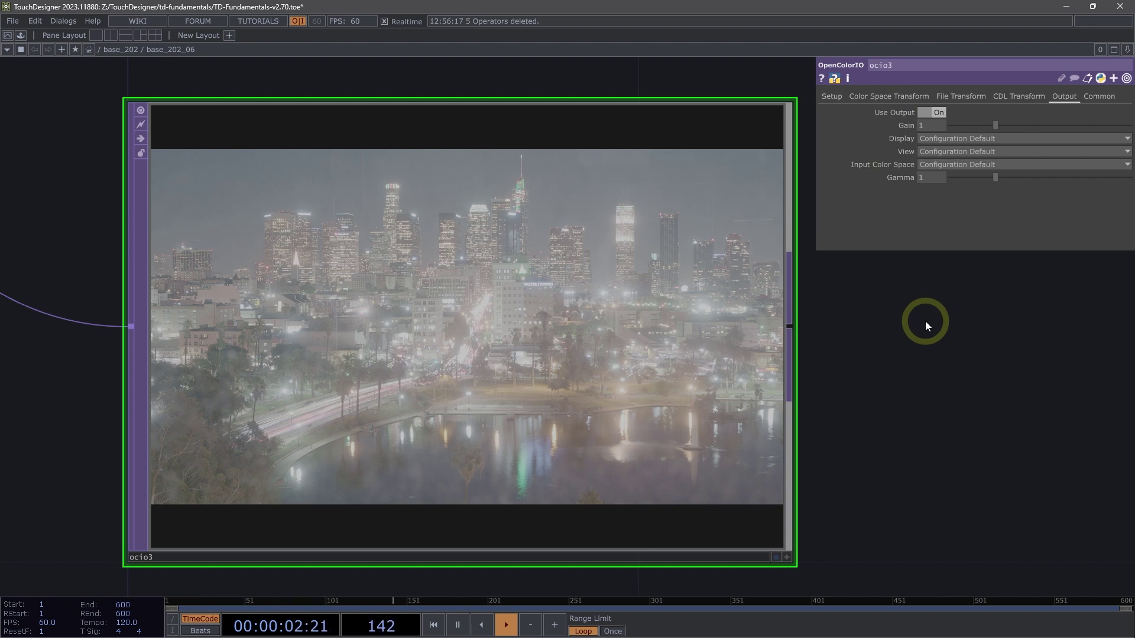
# Choose P3-DCI - Display as ocio3's output Display
pyautogui.click(1063, 136)
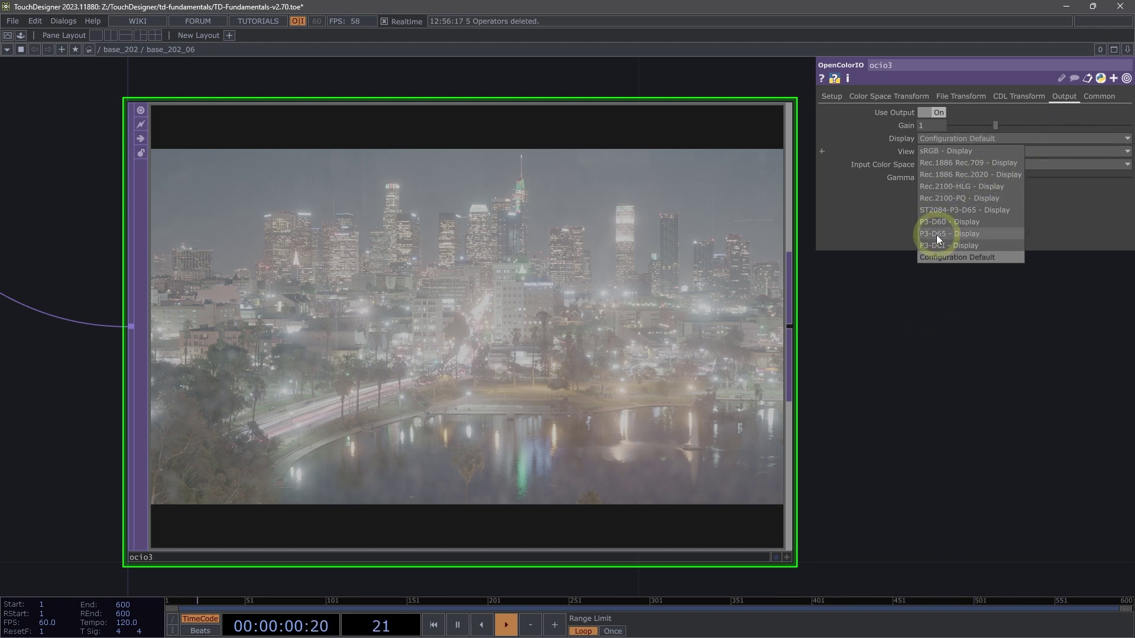
pyautogui.click(980, 245)
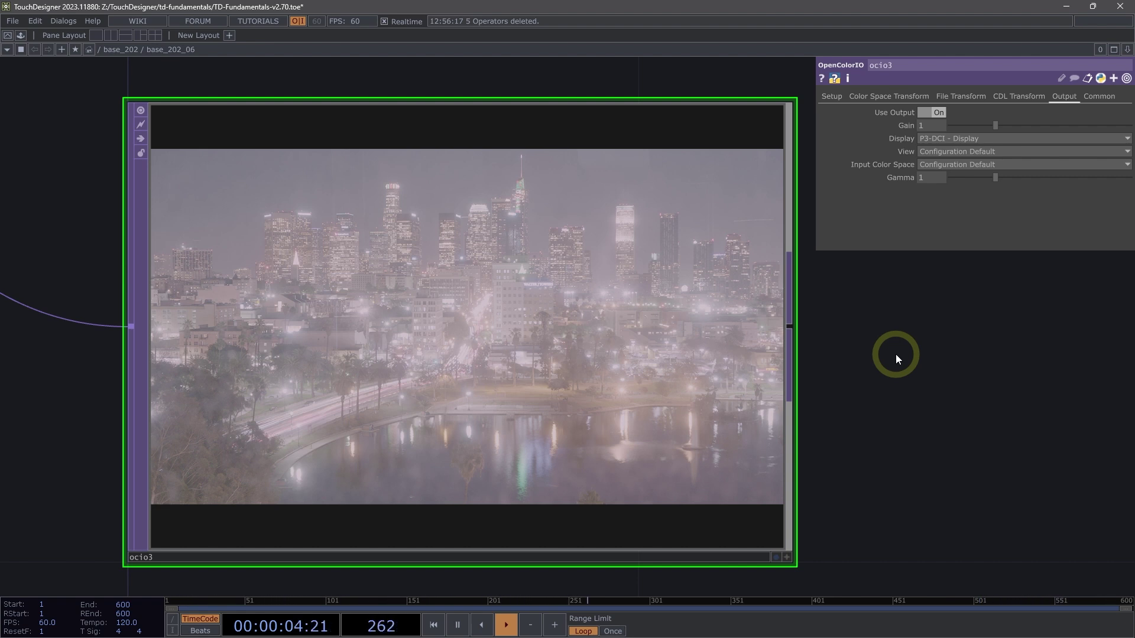
pyautogui.click(1022, 149)
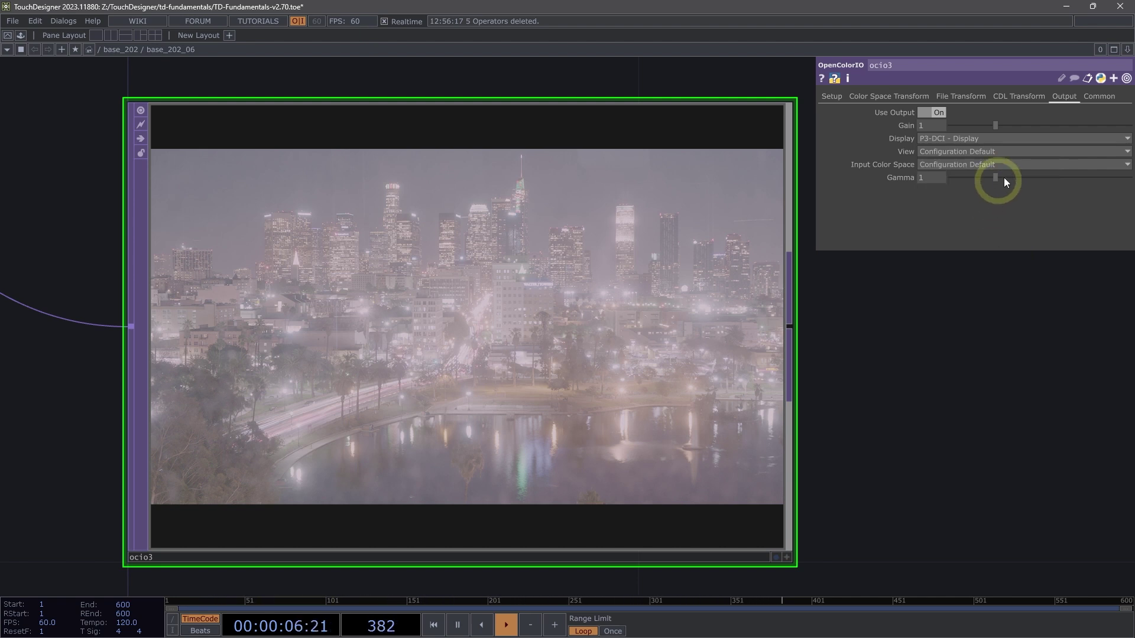
# Select ACEScc as ocio3's Input Color Space
pyautogui.click(1038, 164)
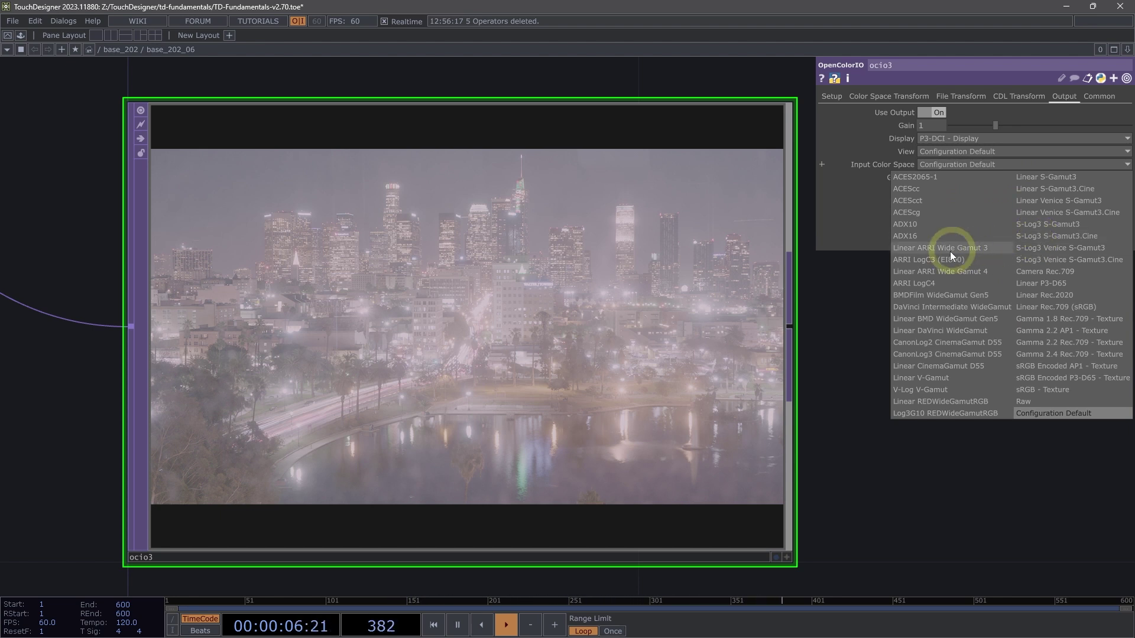
pyautogui.click(909, 191)
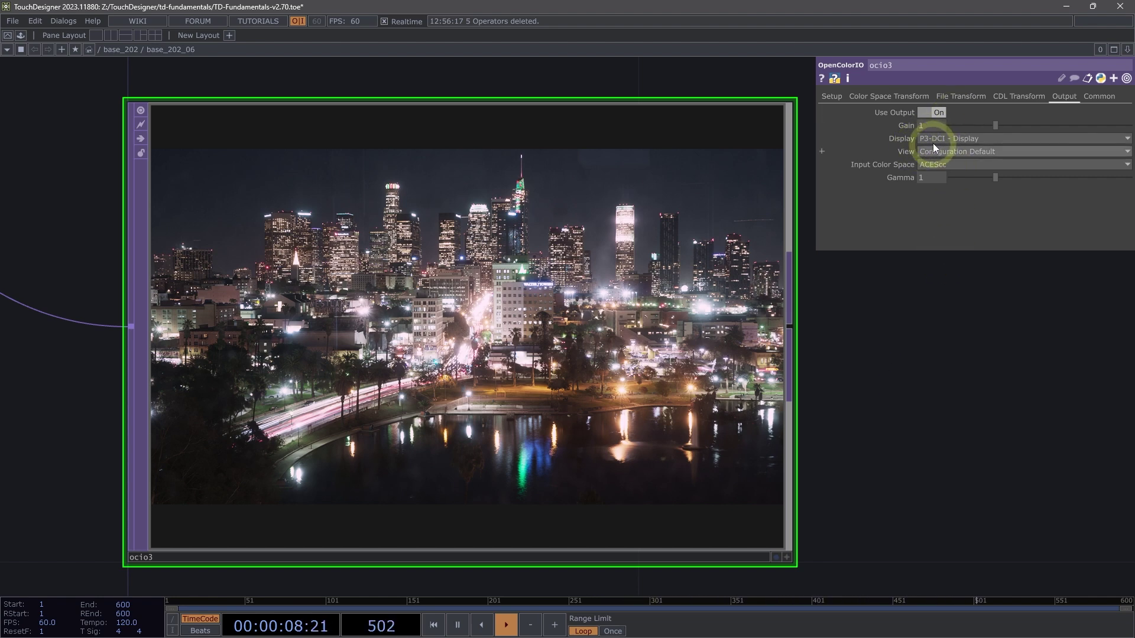
# Frame the whole network and inspect ocio1, ocio2 and ocio3 in turn
pyautogui.press('h')
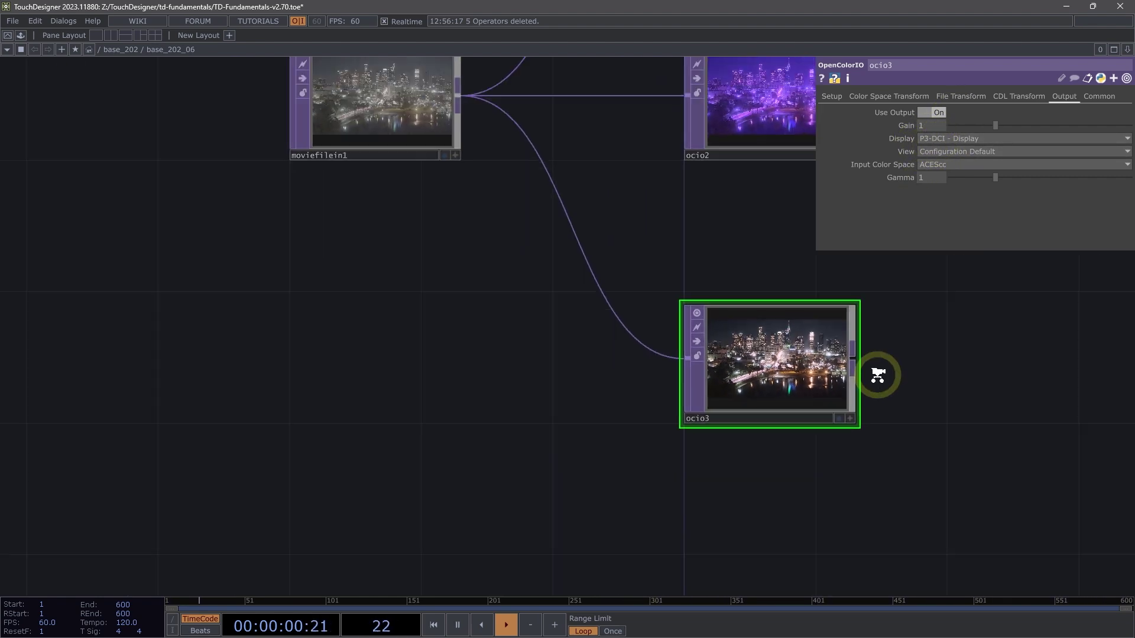
pyautogui.moveTo(871, 422); pyautogui.dragTo(831, 423)
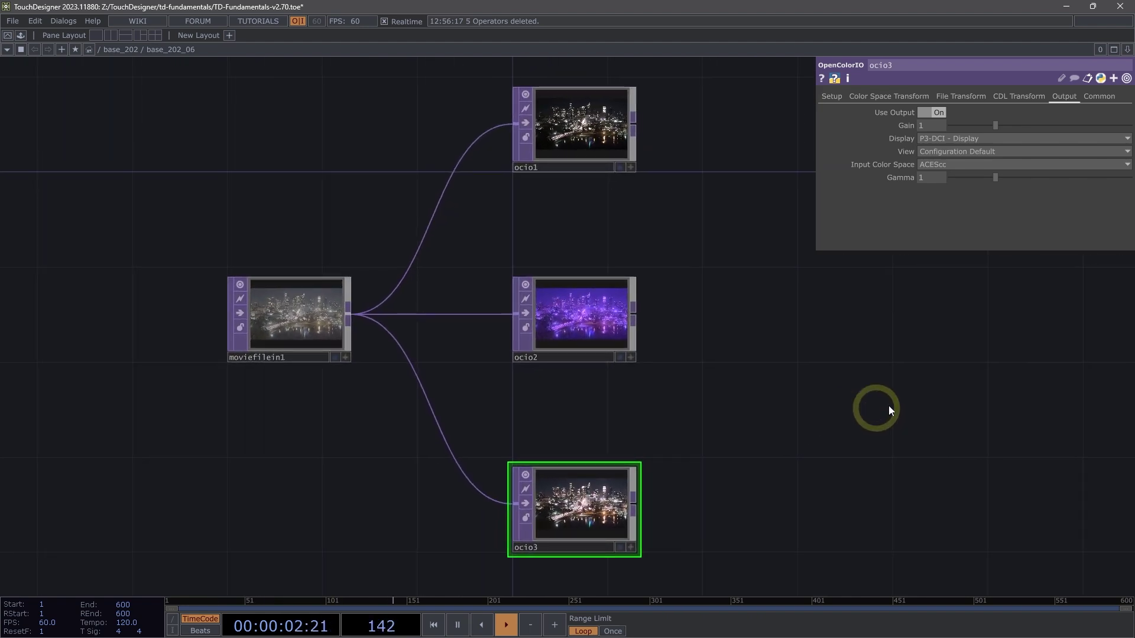
pyautogui.moveTo(892, 405); pyautogui.dragTo(801, 401)
pyautogui.click(504, 122)
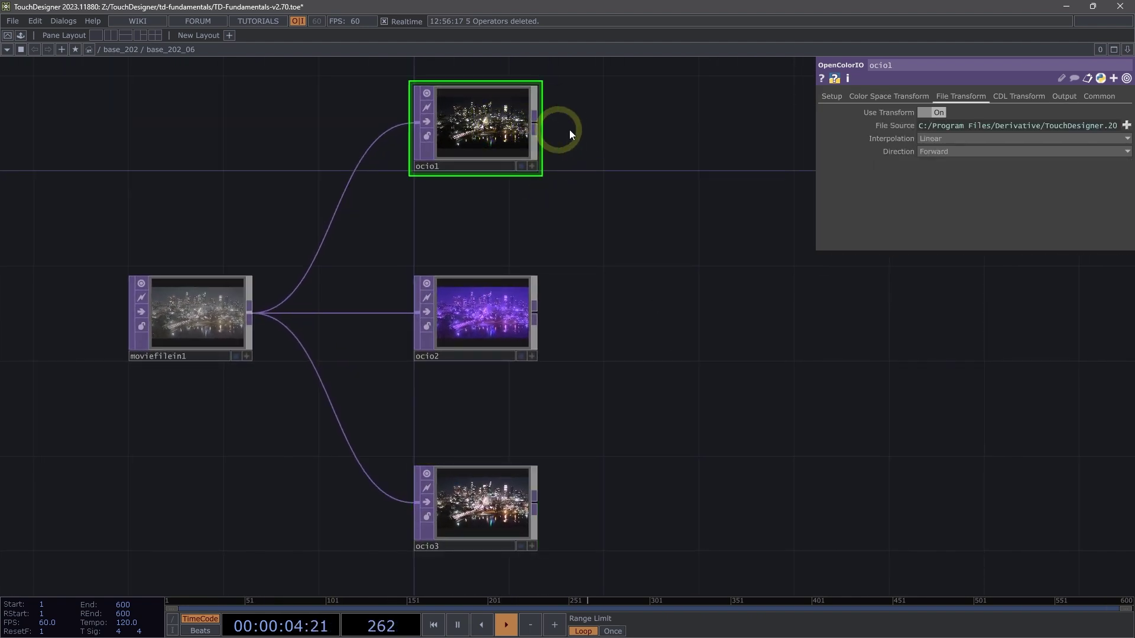
pyautogui.click(473, 309)
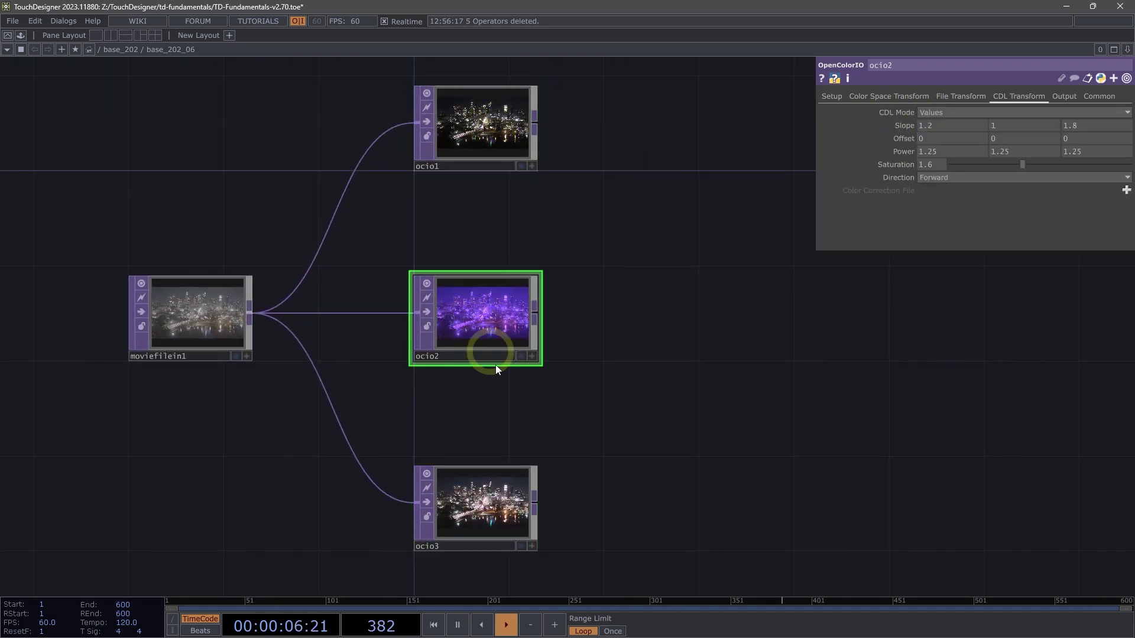
pyautogui.click(504, 502)
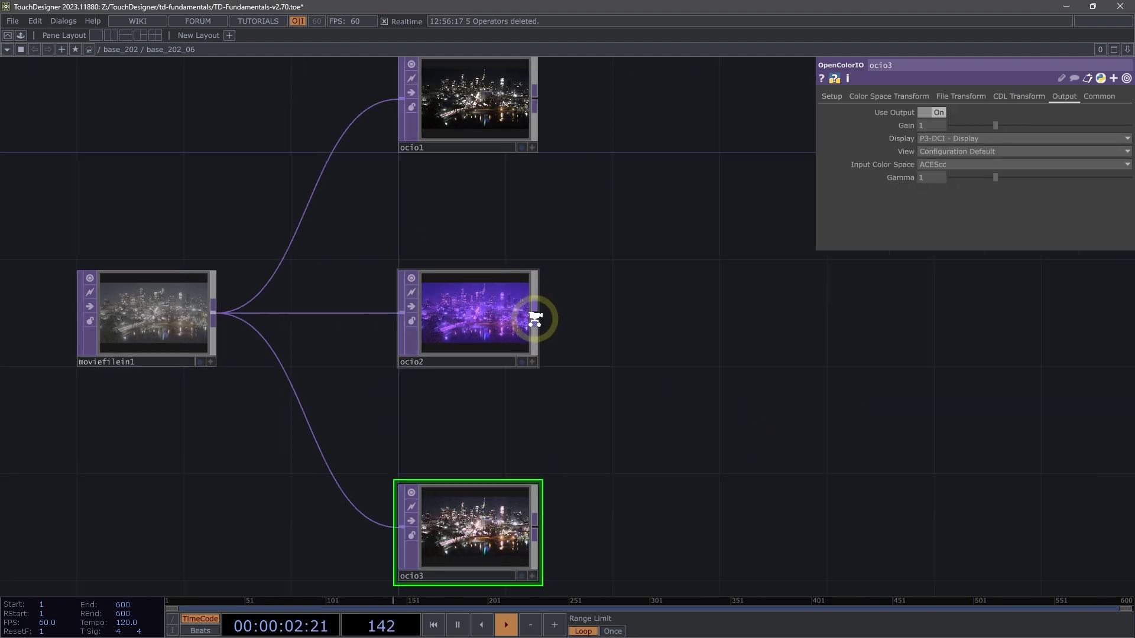
# Select ocio2 and zoom the view in around it
pyautogui.scroll(3, 532, 316)
pyautogui.click(467, 321)
pyautogui.scroll(2, 583, 337)
pyautogui.moveTo(606, 349); pyautogui.dragTo(619, 354)
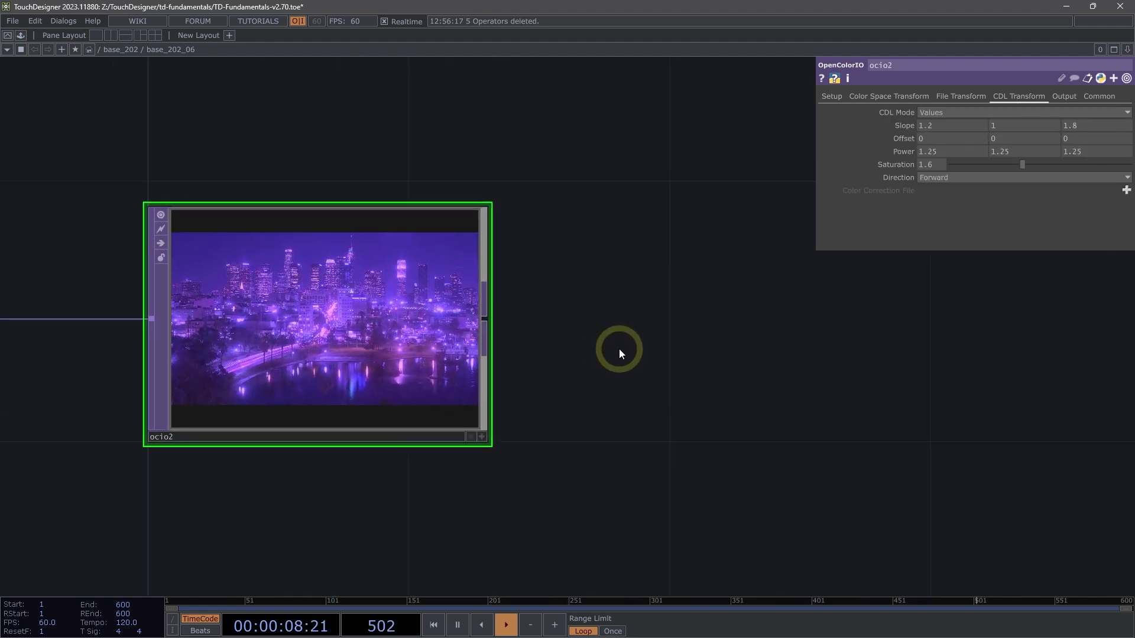
pyautogui.moveTo(668, 351); pyautogui.dragTo(632, 375)
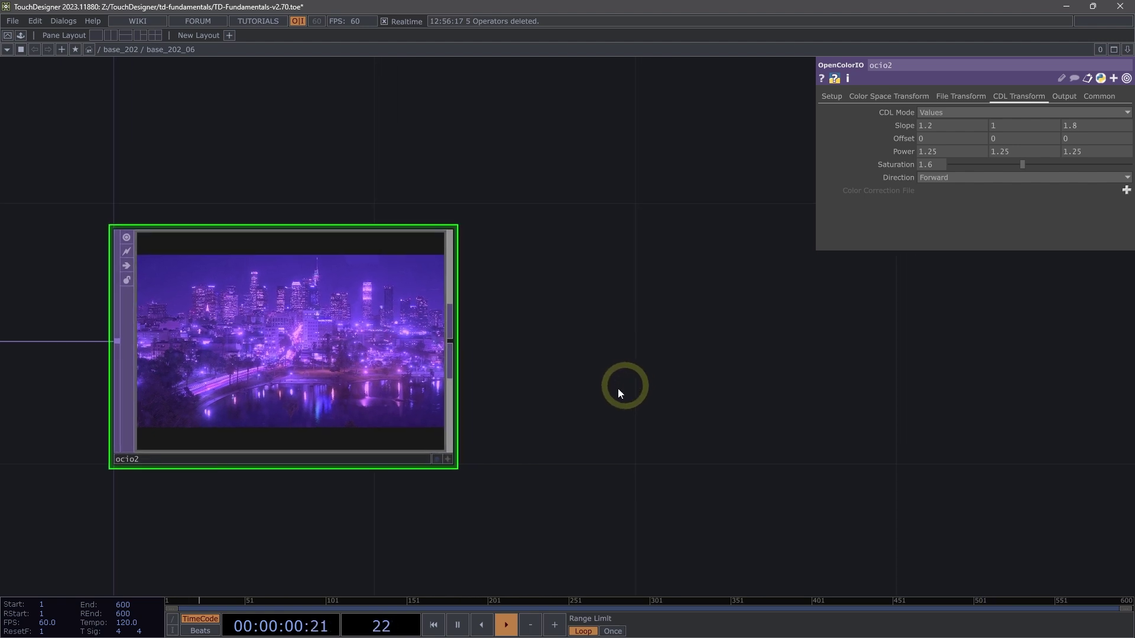
# Add a new OpenColorIO TOP, ocio4, wired after ocio2
pyautogui.click(450, 346)
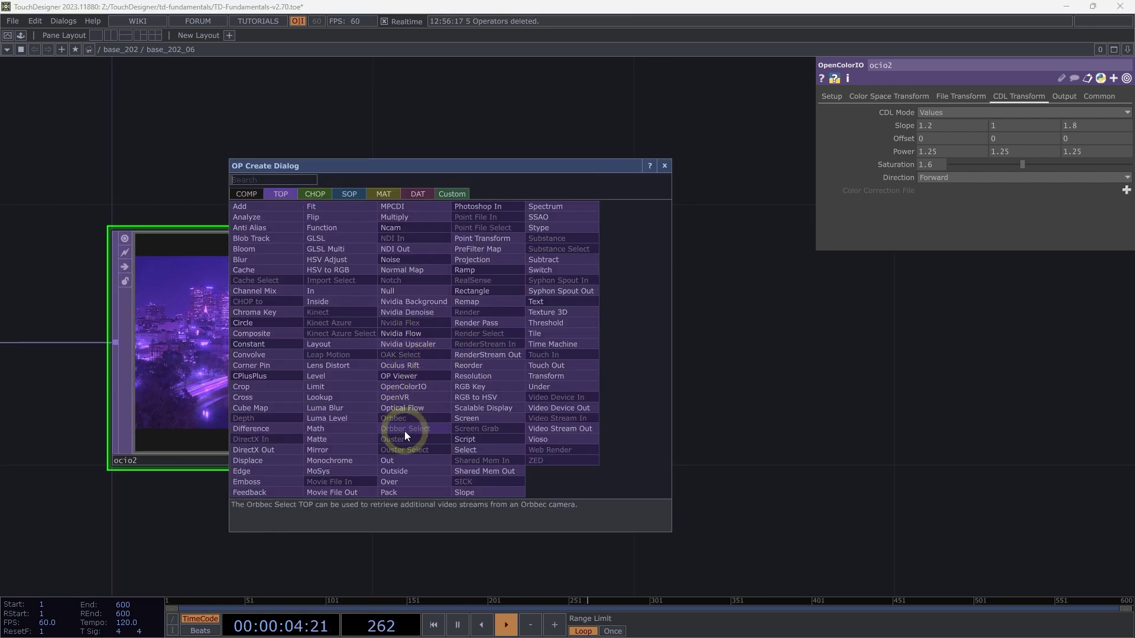
pyautogui.click(406, 387)
pyautogui.click(810, 340)
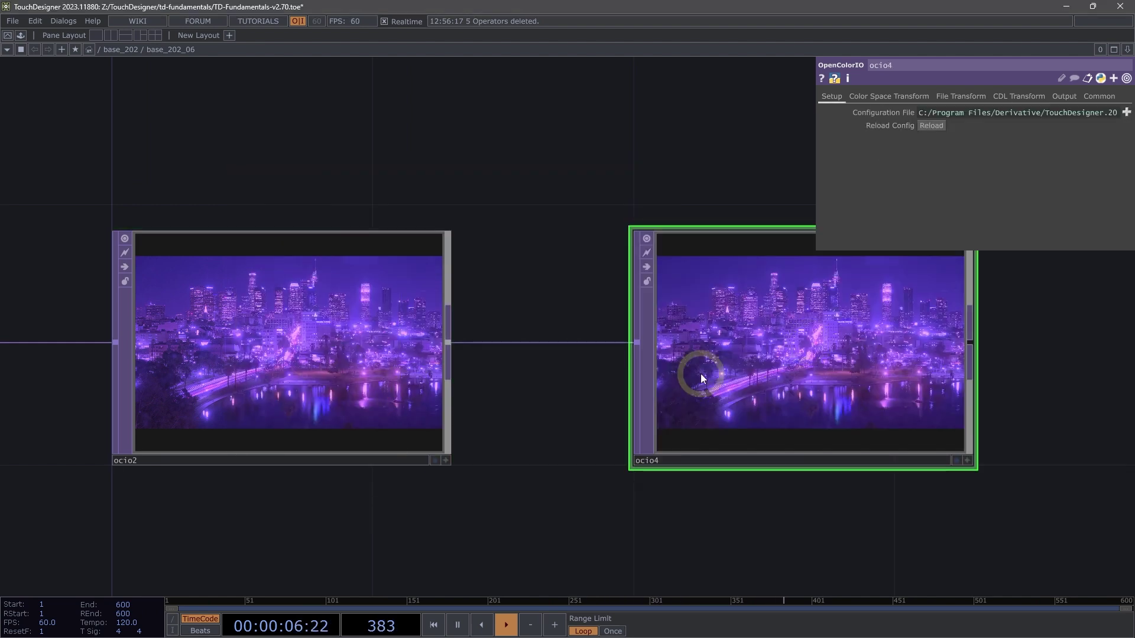
pyautogui.click(315, 400)
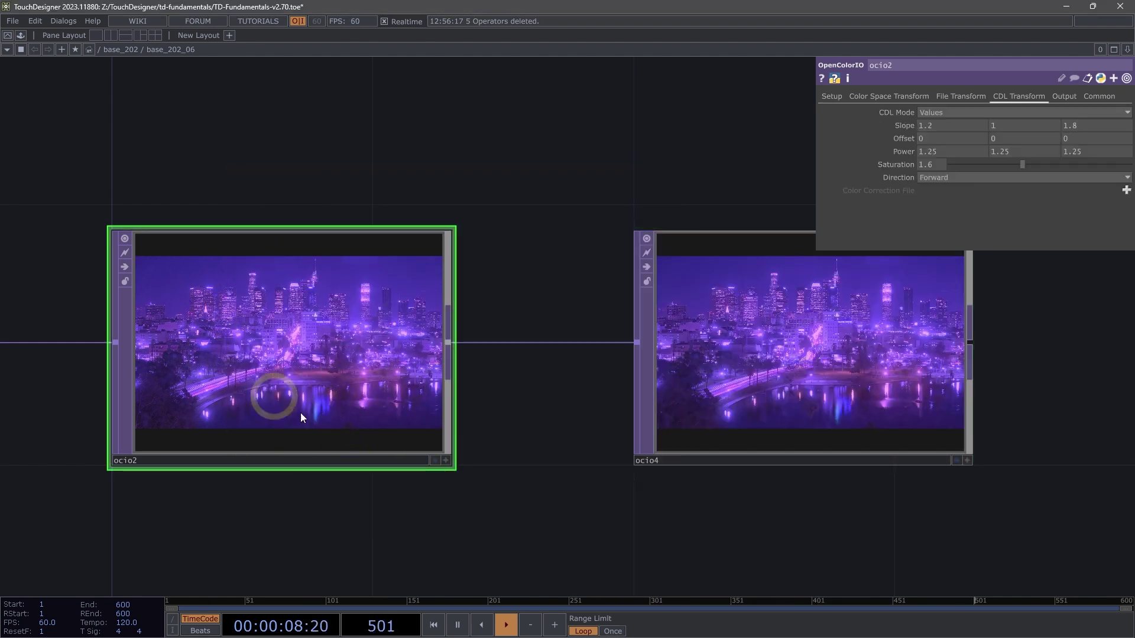
# Turn on ocio4's File Transform and set its File Source expression to app.samplesFolder
pyautogui.click(758, 315)
pyautogui.click(953, 96)
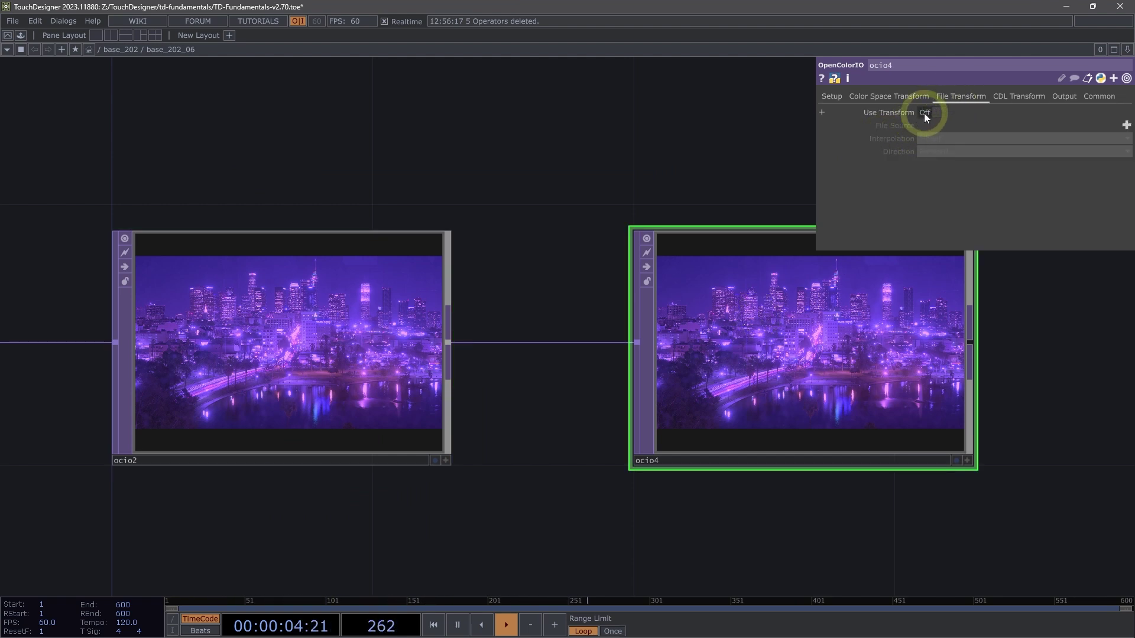
pyautogui.click(924, 112)
pyautogui.click(877, 126)
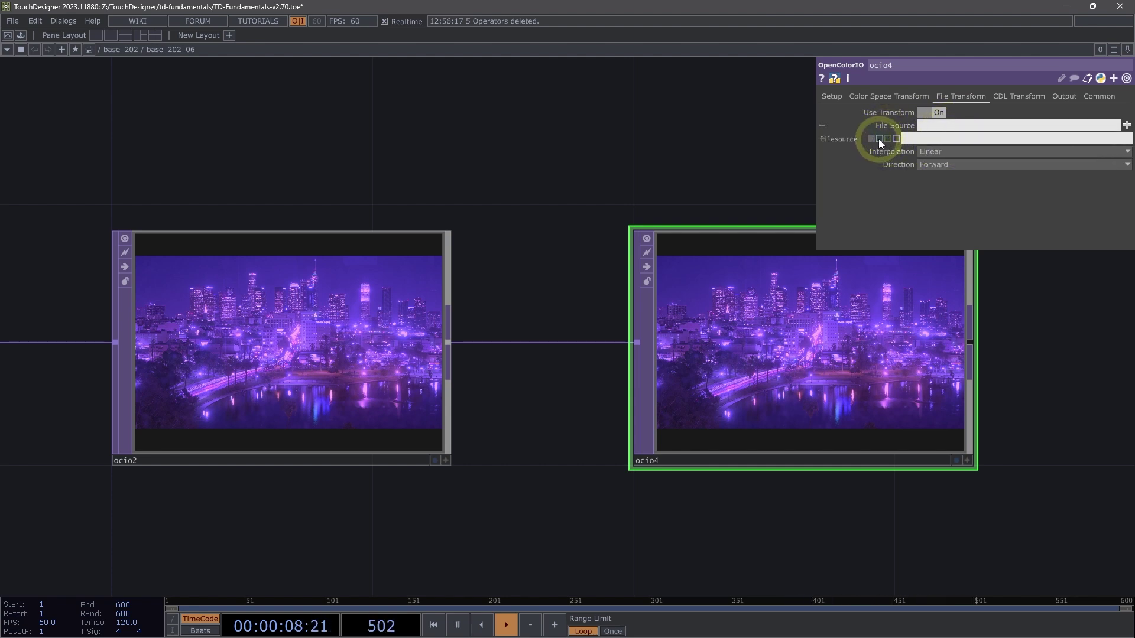
pyautogui.write('app')
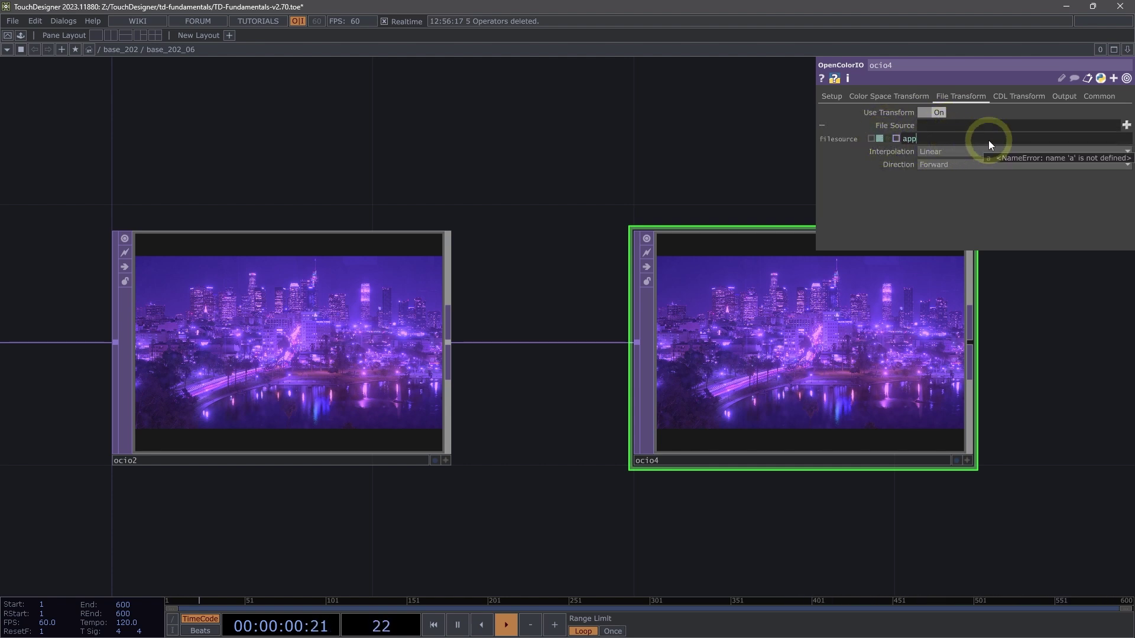
pyautogui.write('.samplesFolder')
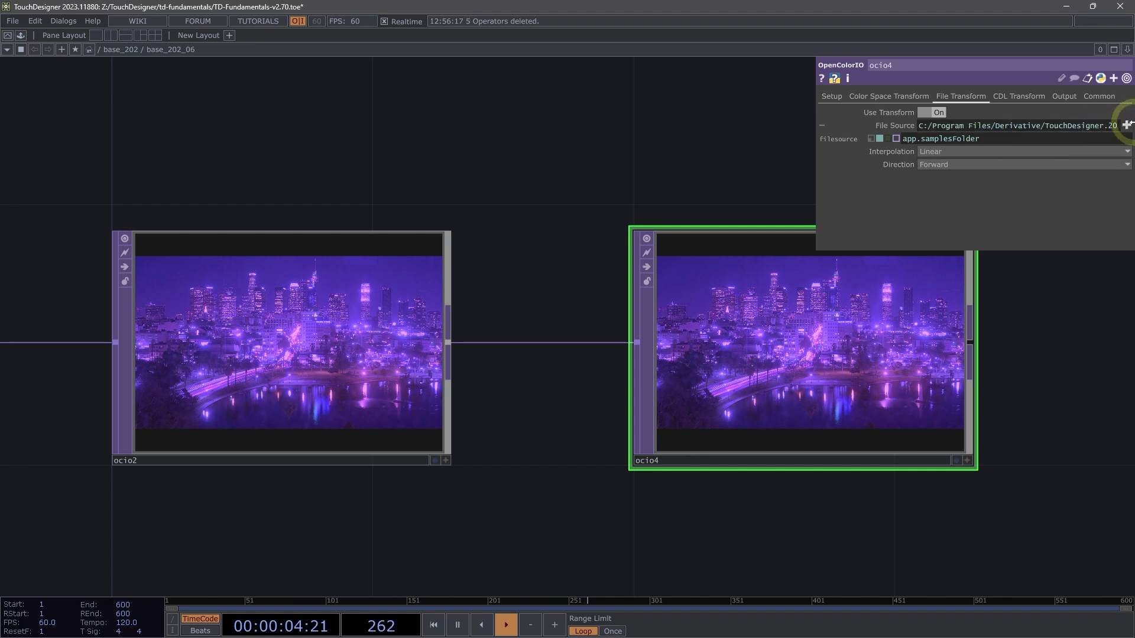
pyautogui.click(1127, 125)
# Load OpenColorIO/aces_0.7.1/luts/odt_rec709_full_100nits_inv_rrt_inv.spi3d as ocio4's LUT file
pyautogui.click(175, 360)
pyautogui.doubleClick(175, 359)
pyautogui.click(165, 163)
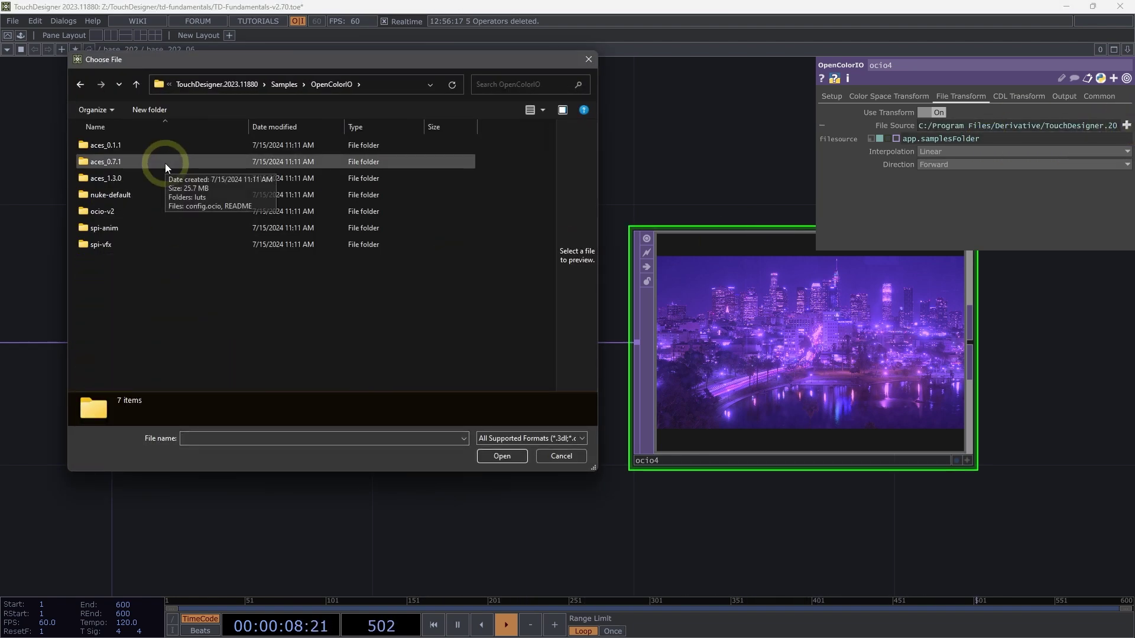
pyautogui.doubleClick(165, 163)
pyautogui.click(165, 149)
pyautogui.doubleClick(165, 148)
pyautogui.scroll(-2, 165, 205)
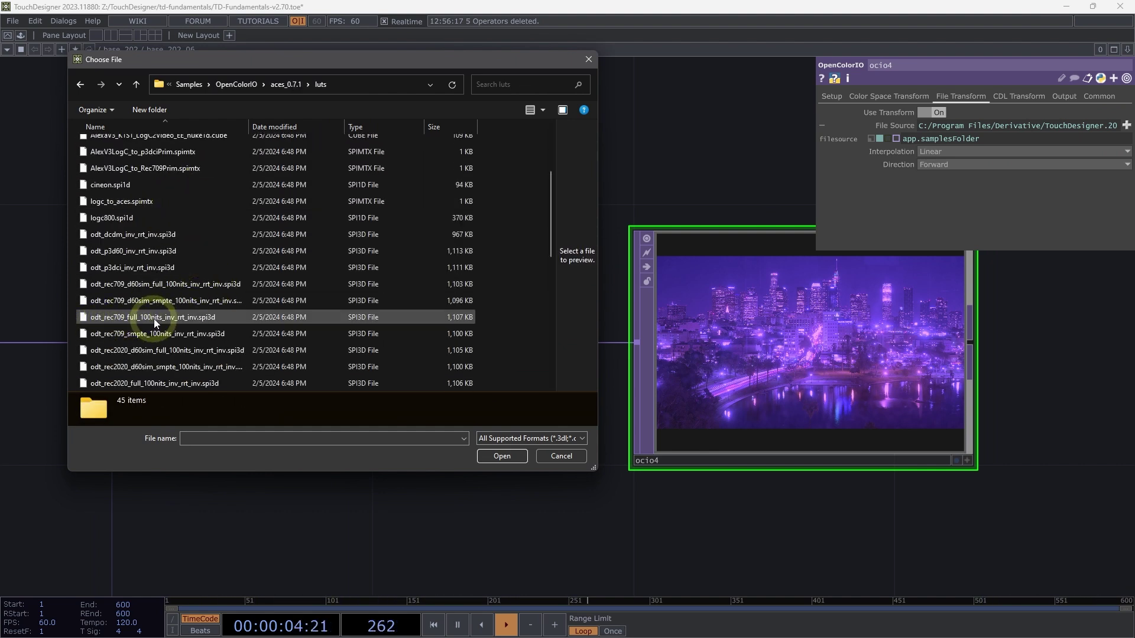
pyautogui.click(153, 318)
pyautogui.click(494, 460)
pyautogui.moveTo(556, 493); pyautogui.dragTo(560, 517)
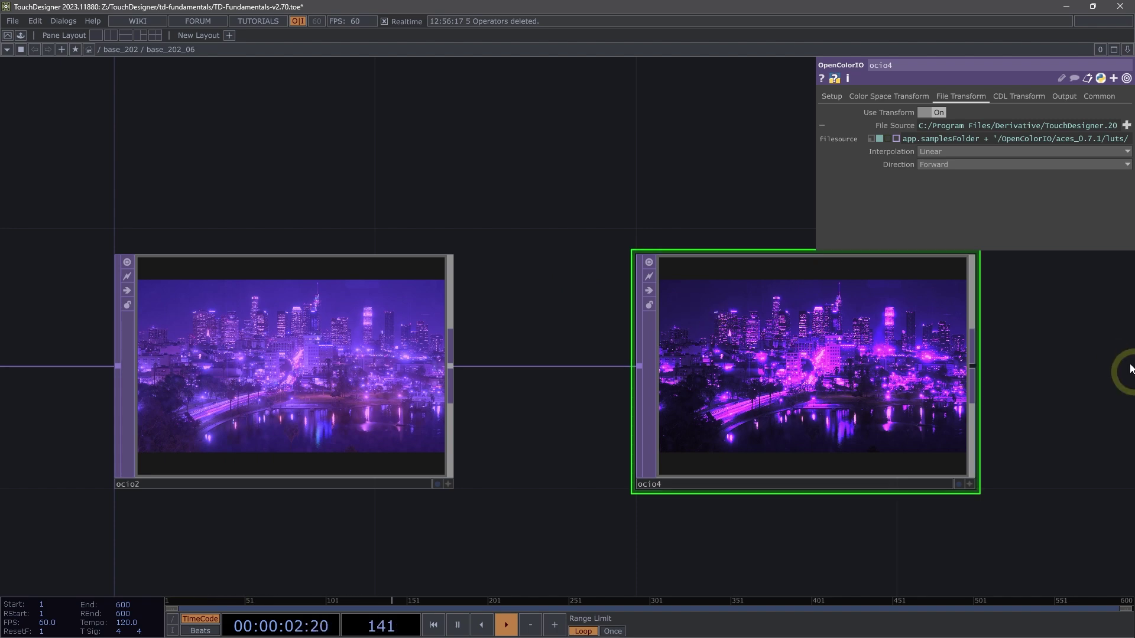
pyautogui.scroll(5, 1031, 398)
pyautogui.moveTo(1025, 400); pyautogui.dragTo(877, 402)
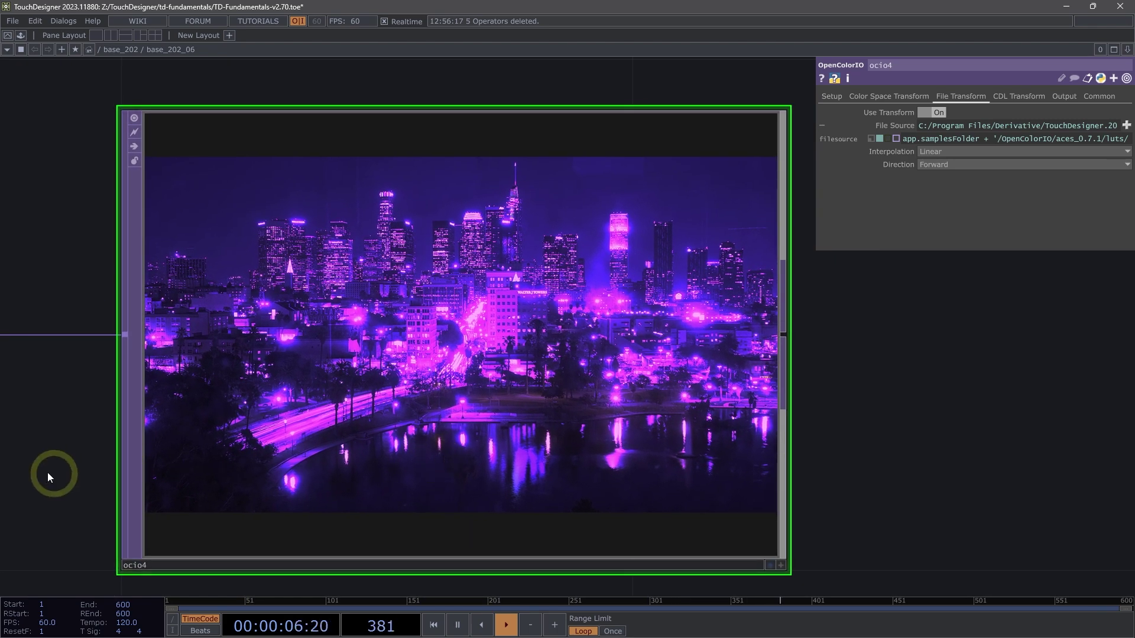
pyautogui.scroll(-6, 47, 472)
pyautogui.moveTo(347, 438); pyautogui.dragTo(813, 363)
pyautogui.scroll(-4, 678, 398)
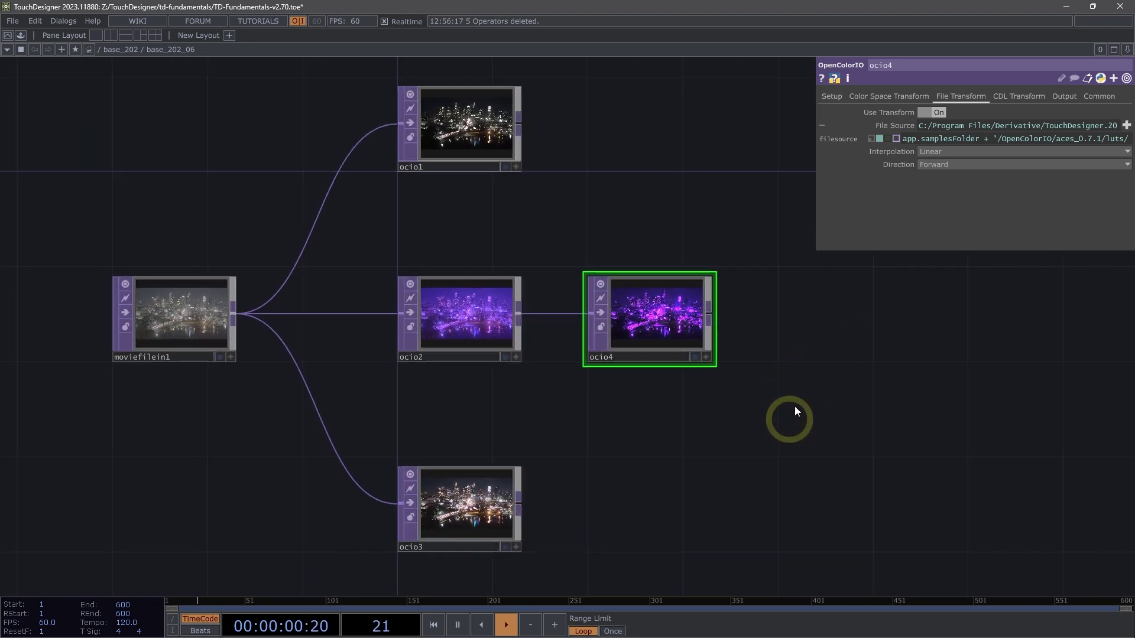